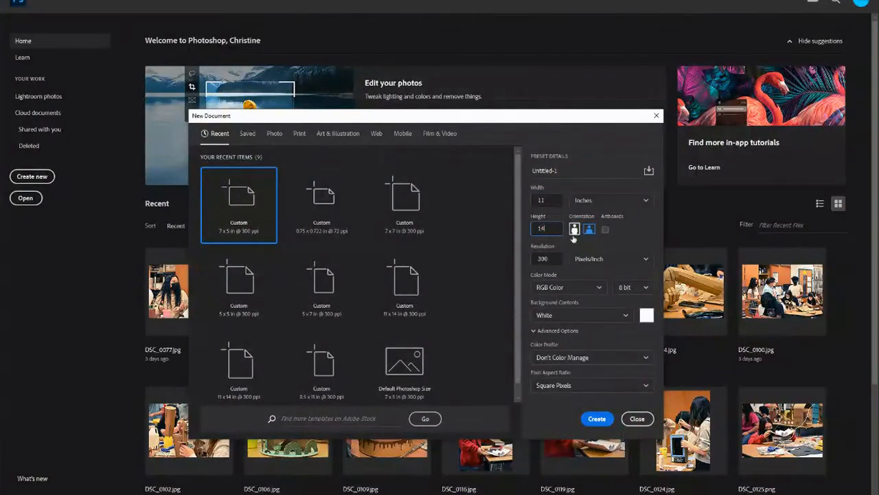
# Give the new document portrait orientation and a resolution of 300 pixels/inch.
pyautogui.click(574, 229)
pyautogui.click(591, 231)
pyautogui.click(575, 229)
pyautogui.click(548, 259)
pyautogui.click(594, 261)
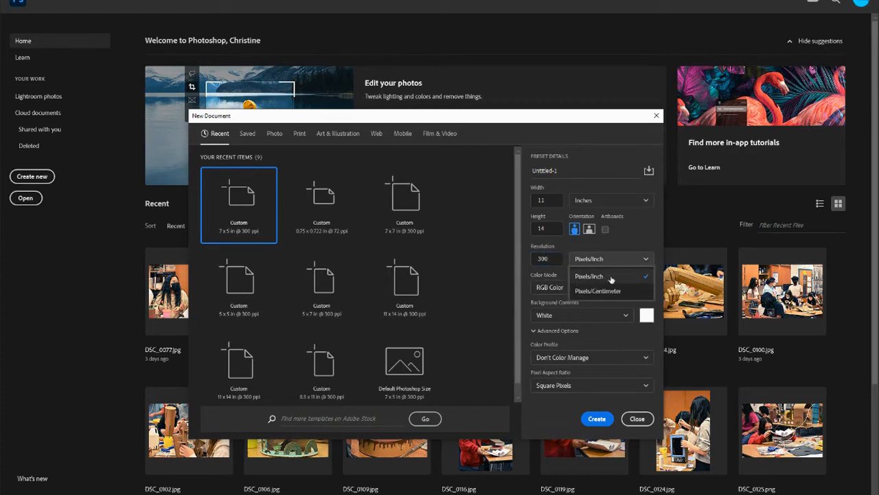
pyautogui.click(649, 237)
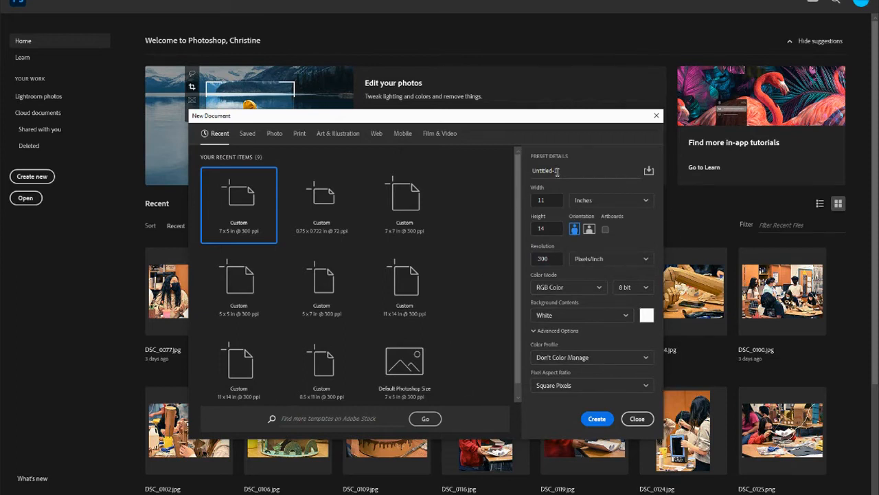
# Name the document firstname_lastname_assignmentname and create it.
pyautogui.moveTo(586, 171); pyautogui.dragTo(517, 169)
pyautogui.write('firstrame_lastnam')
pyautogui.press('BackSpace')
pyautogui.press('BackSpace')
pyautogui.press('BackSpace')
pyautogui.press('BackSpace')
pyautogui.press('BackSpace')
pyautogui.press('BackSpace')
pyautogui.write('asta')
pyautogui.press('BackSpace')
pyautogui.write('name_assignmentname')
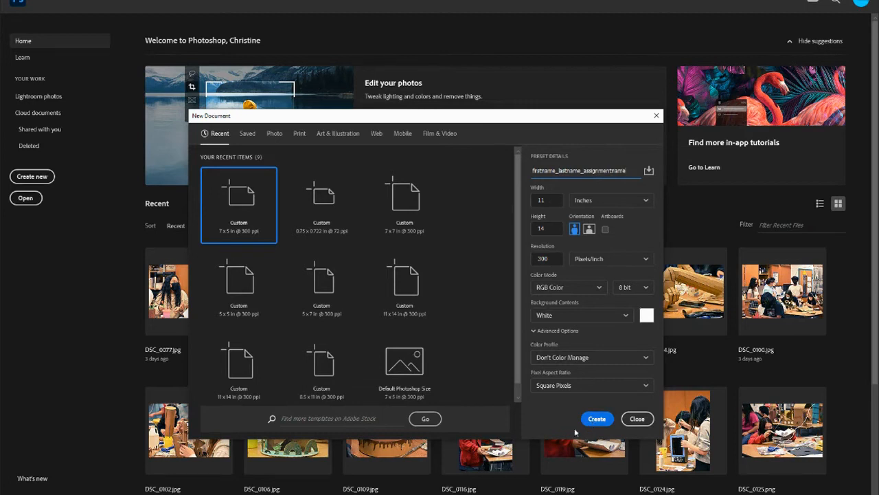
pyautogui.click(604, 419)
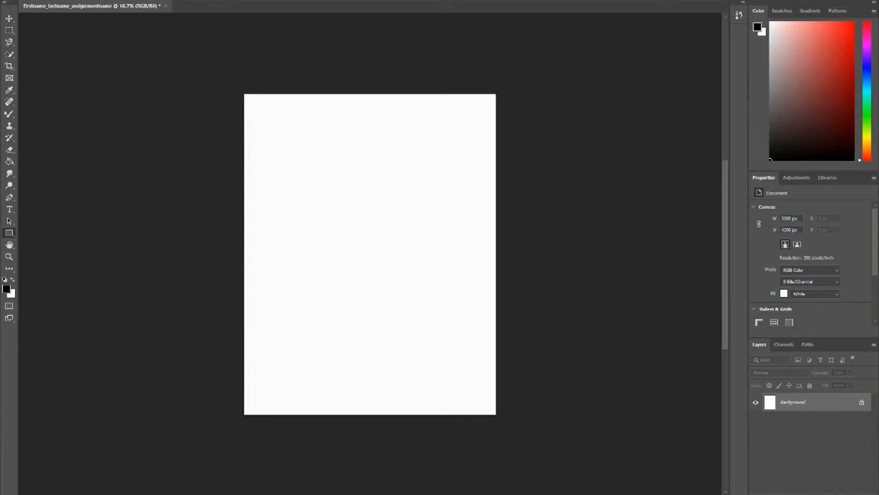
# Unlock the Background layer so it becomes a regular editable layer.
pyautogui.click(862, 404)
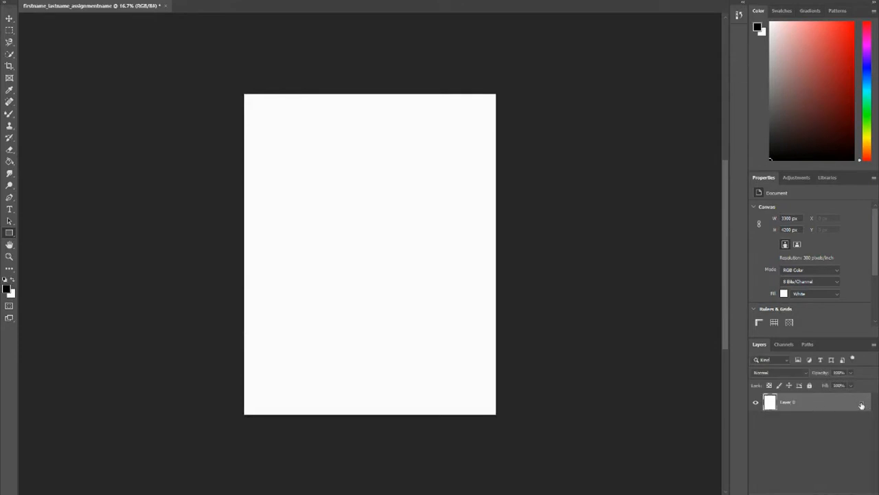
pyautogui.doubleClick(832, 404)
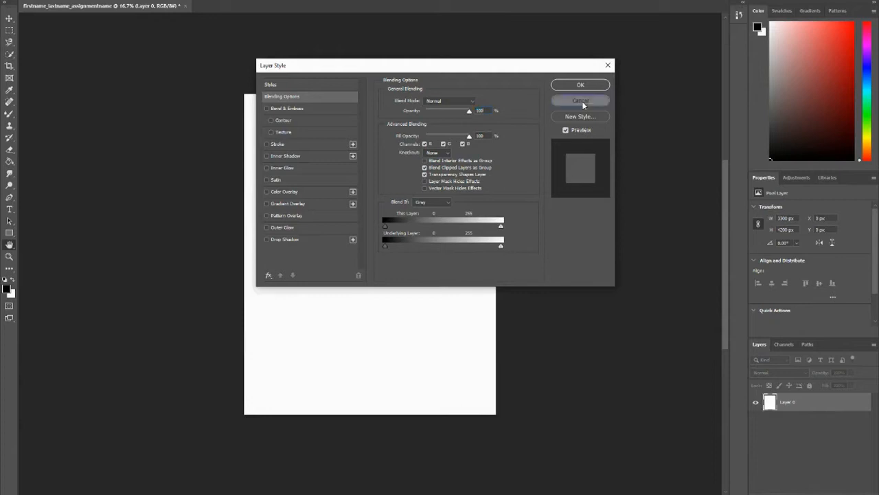
pyautogui.click(581, 101)
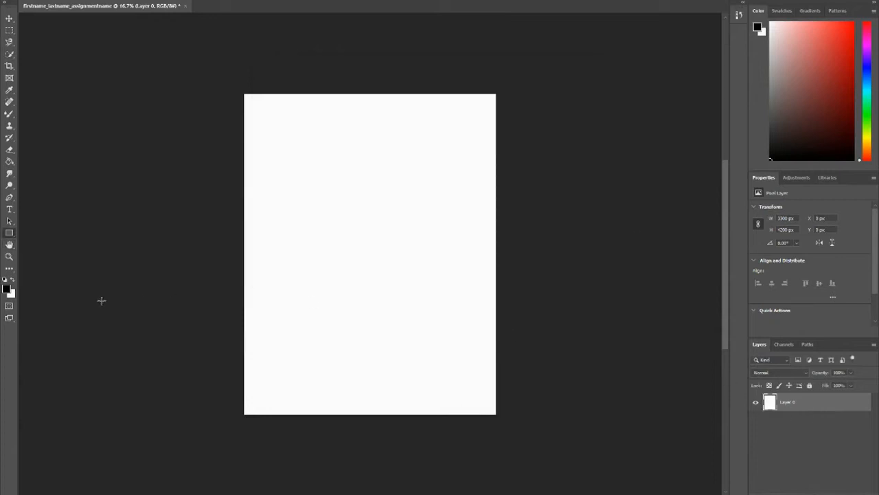
# Activate the Custom Shape tool from the group of shape tools.
pyautogui.click(7, 19)
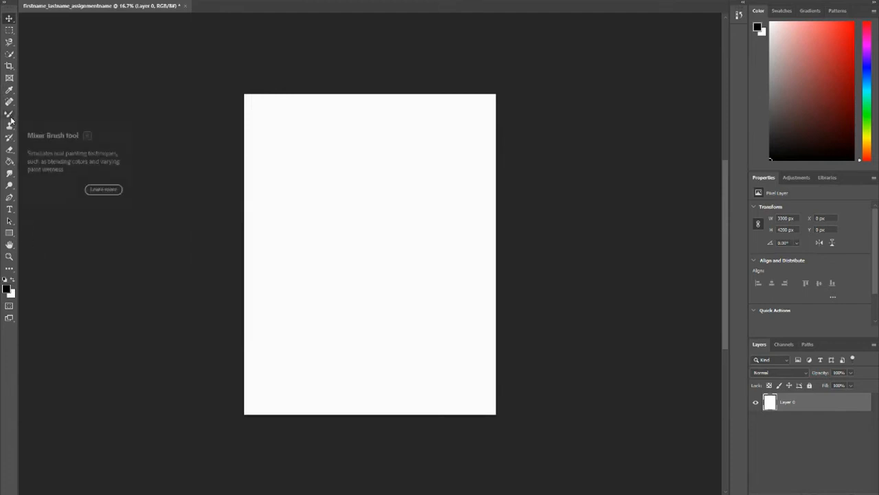
pyautogui.press('p')
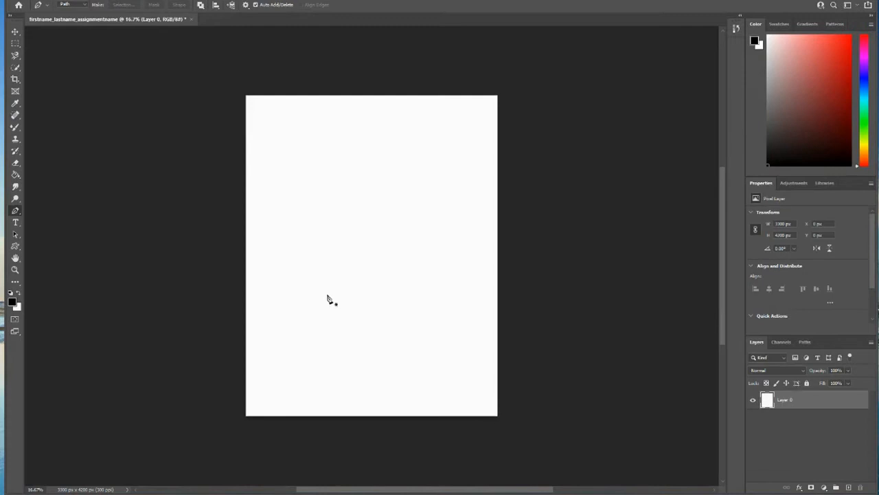
pyautogui.click(14, 247)
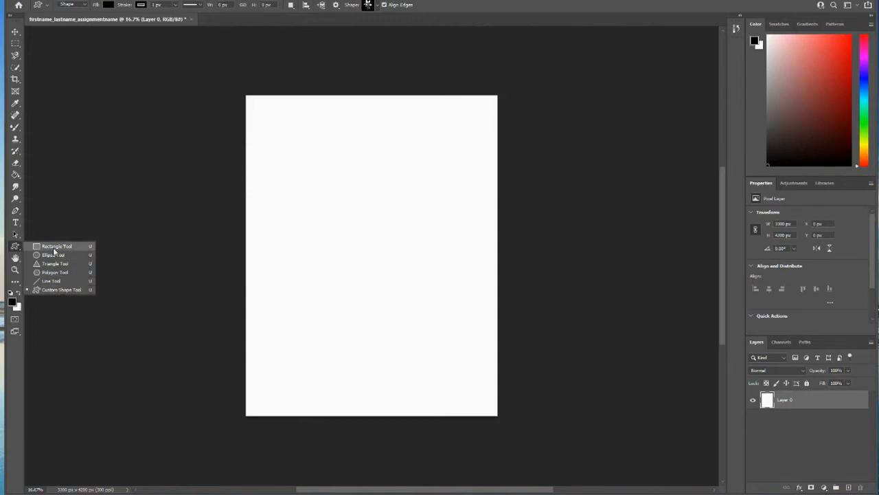
pyautogui.click(53, 246)
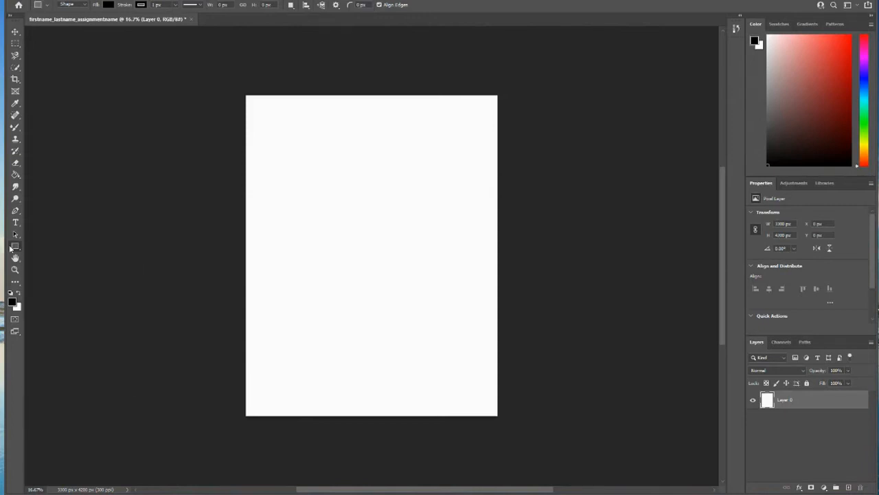
pyautogui.click(14, 246)
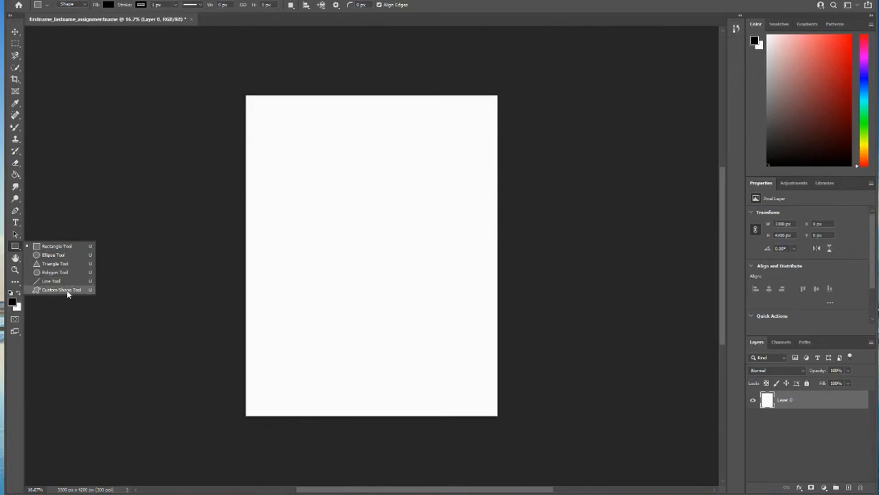
pyautogui.click(44, 291)
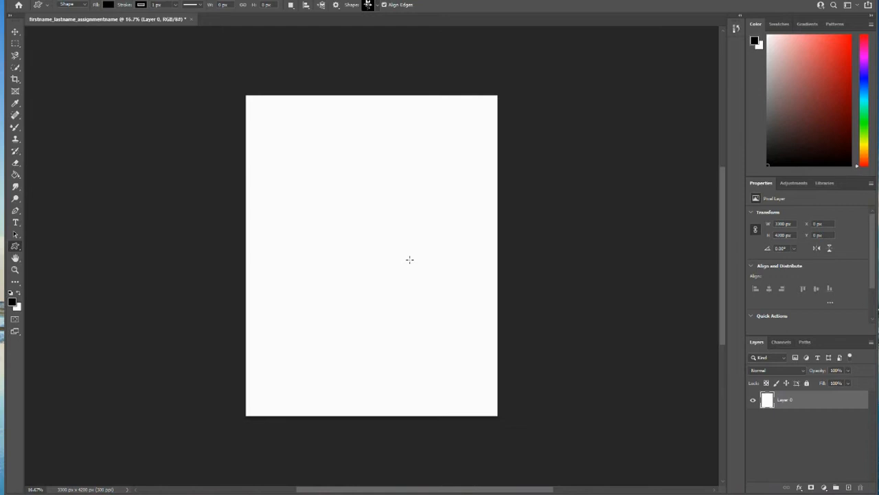
# Choose the open flower with separate long petals, first in the last row of the Flowers group, as the custom shape.
pyautogui.click(376, 7)
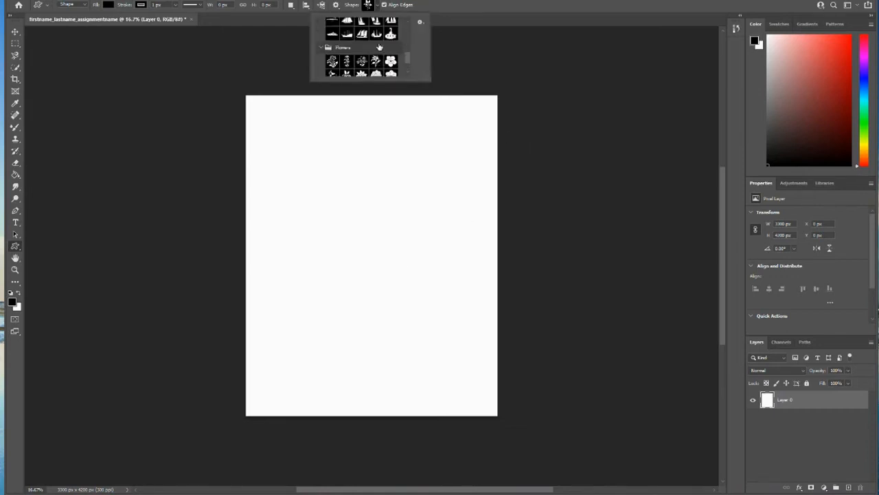
pyautogui.scroll(5, 380, 50)
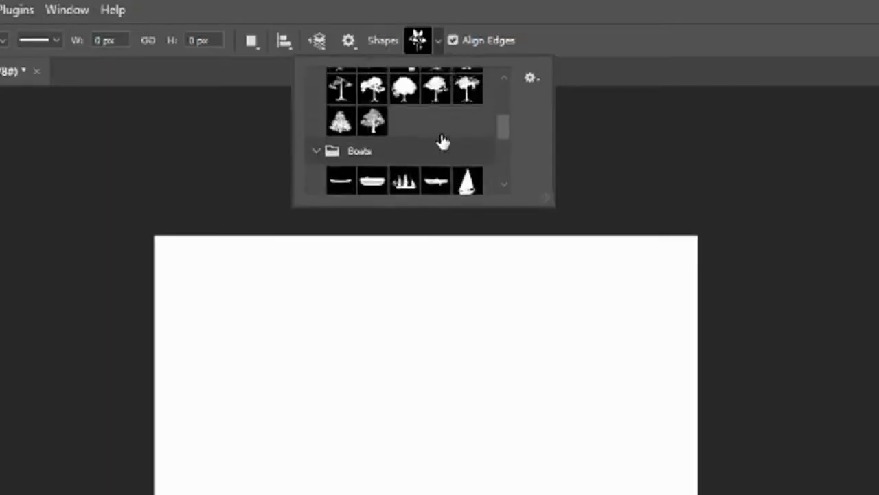
pyautogui.scroll(4, 443, 141)
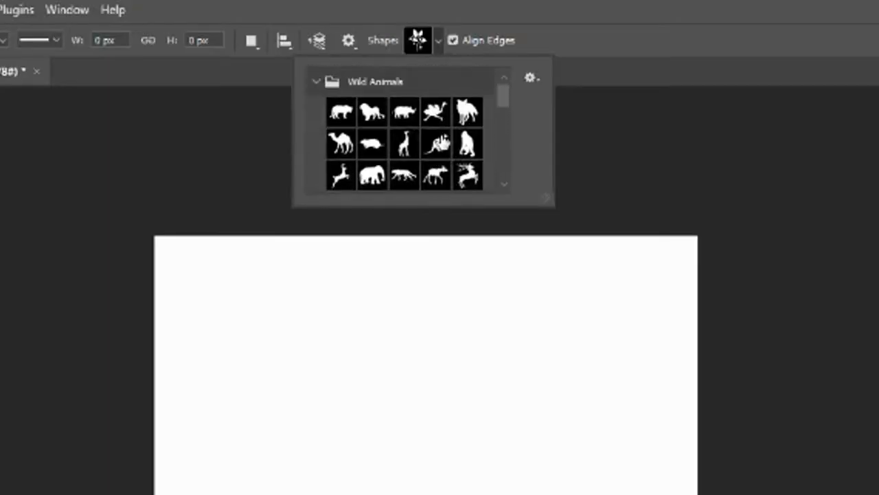
pyautogui.scroll(-9, 469, 173)
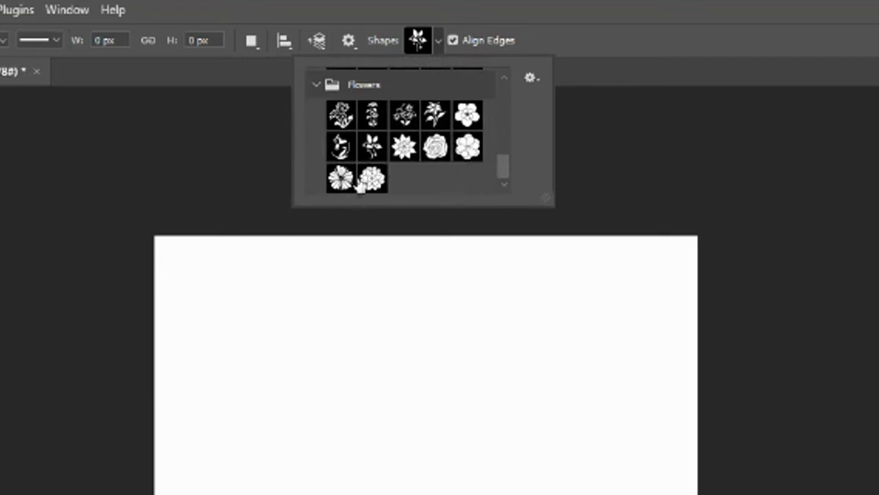
pyautogui.click(343, 183)
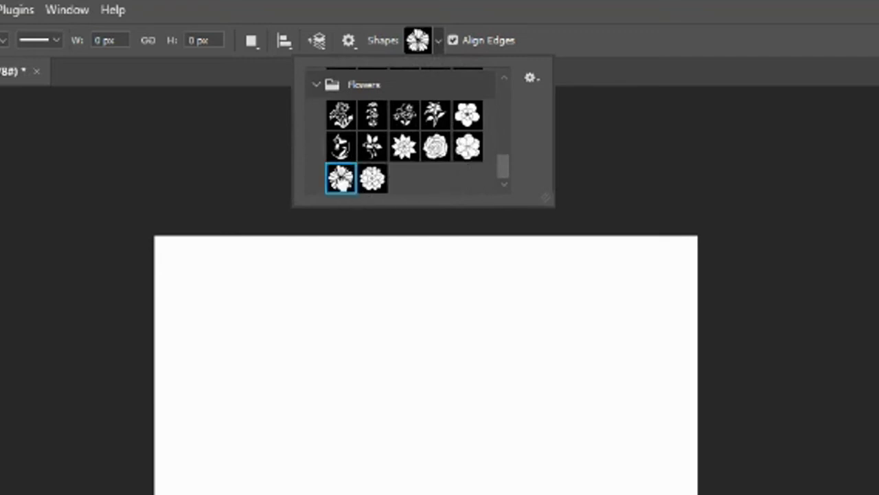
pyautogui.click(281, 414)
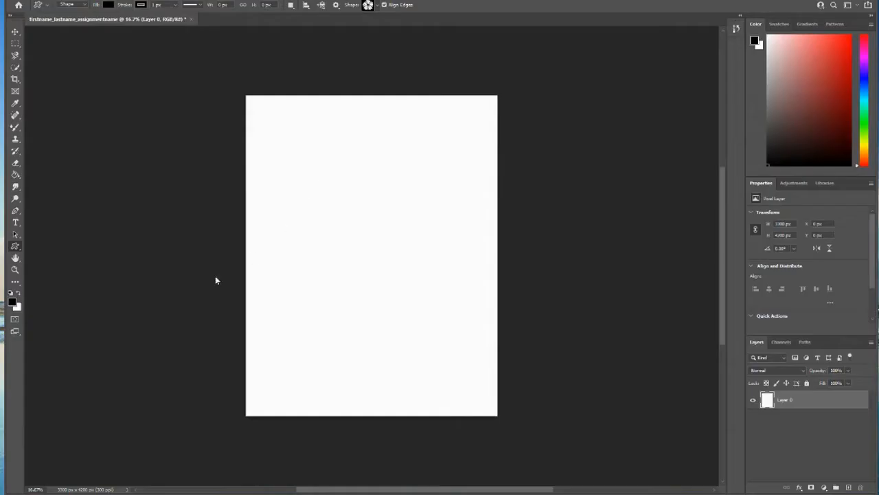
# Set the foreground colour to a muted red.
pyautogui.press('i')
pyautogui.click(12, 300)
pyautogui.click(550, 111)
# Draw a proportional flower about 2997 by 2967 px in Shape mode and move it fully inside the canvas.
pyautogui.press('u')
pyautogui.click(81, 7)
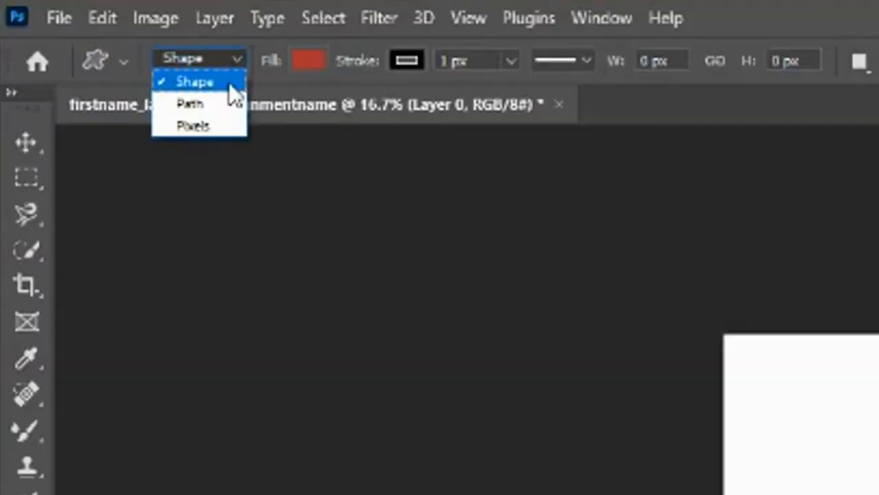
pyautogui.click(229, 83)
pyautogui.moveTo(286, 191); pyautogui.dragTo(513, 415)
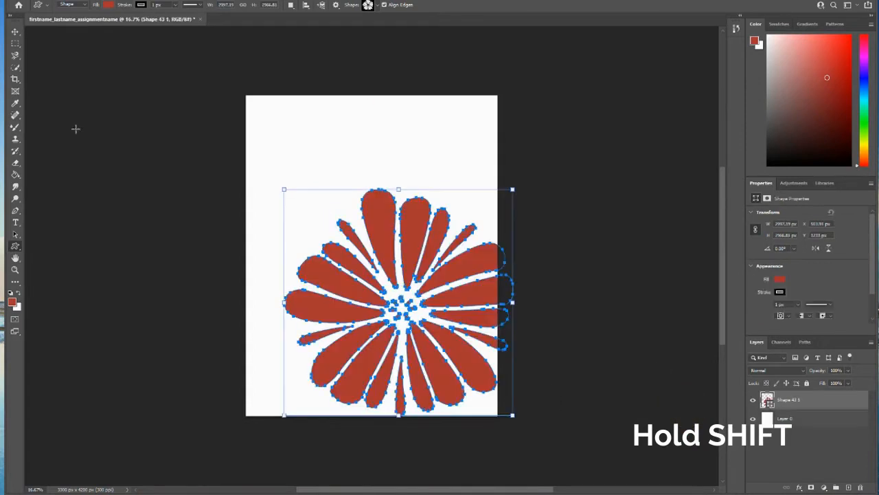
pyautogui.click(15, 33)
pyautogui.moveTo(442, 323); pyautogui.dragTo(407, 273)
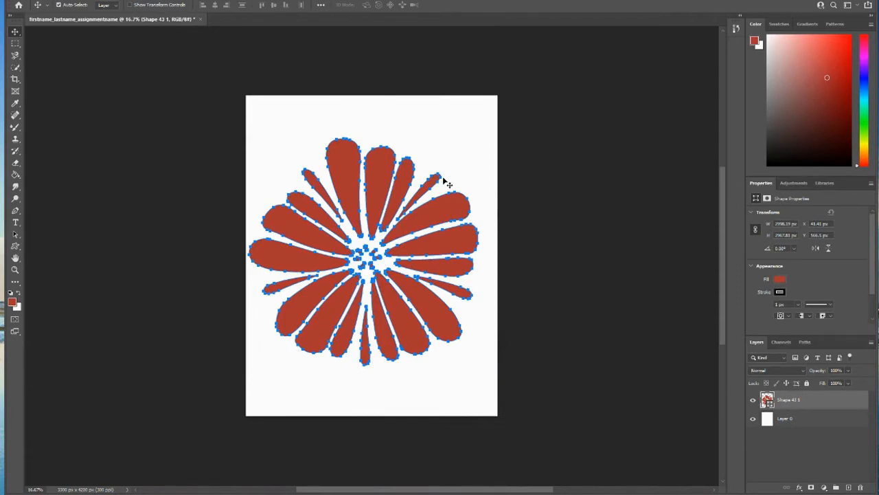
# Enlarge the vector flower well beyond the canvas with Free Transform.
pyautogui.hotkey('ctrl', 't')
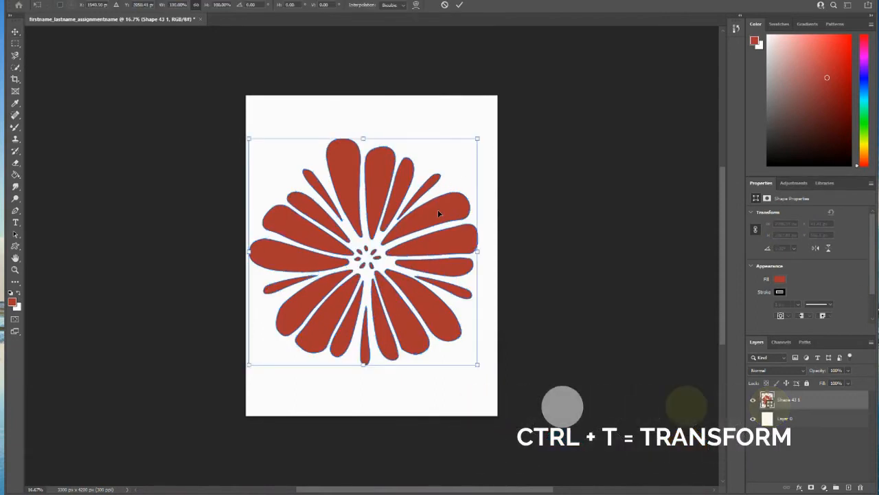
pyautogui.moveTo(479, 139); pyautogui.dragTo(702, 27)
pyautogui.moveTo(189, 380); pyautogui.dragTo(29, 484)
pyautogui.press('Return')
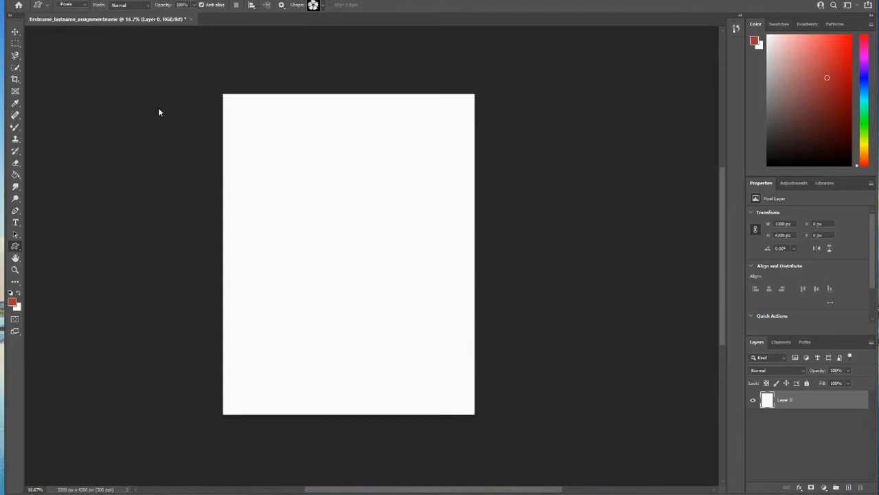
# Set the Custom Shape tool's drawing mode to Pixels.
pyautogui.click(70, 5)
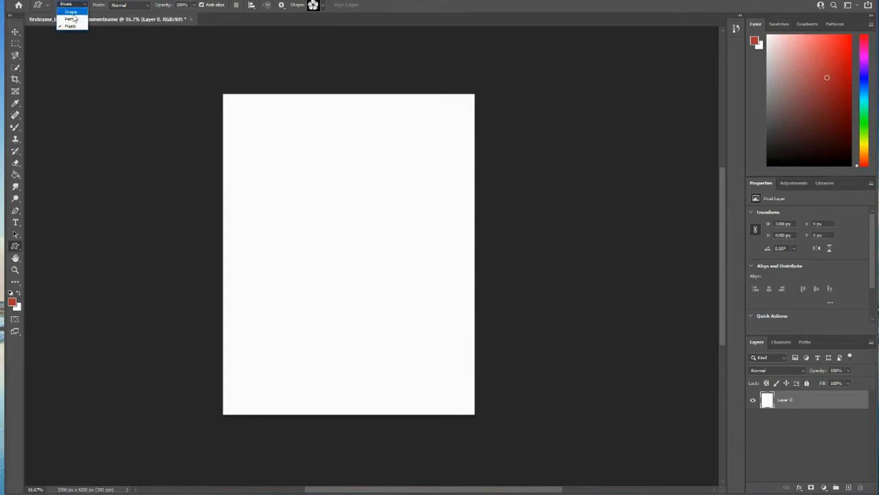
pyautogui.click(71, 12)
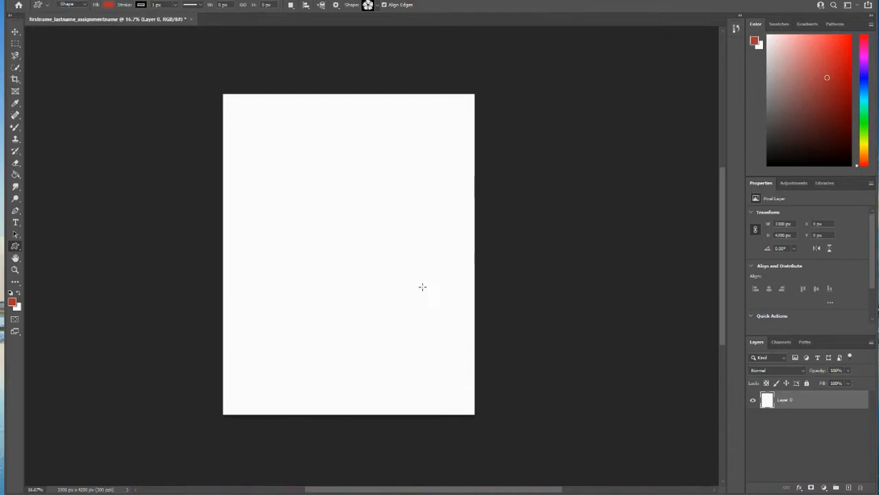
pyautogui.click(68, 5)
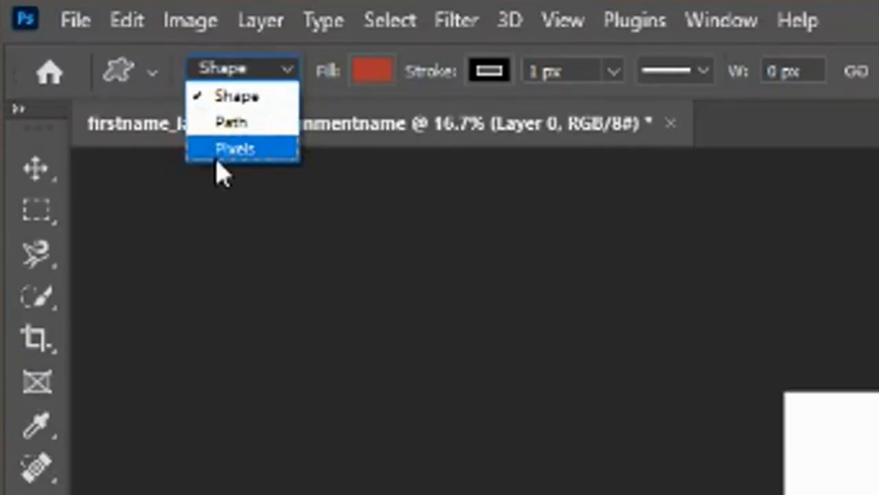
pyautogui.click(69, 25)
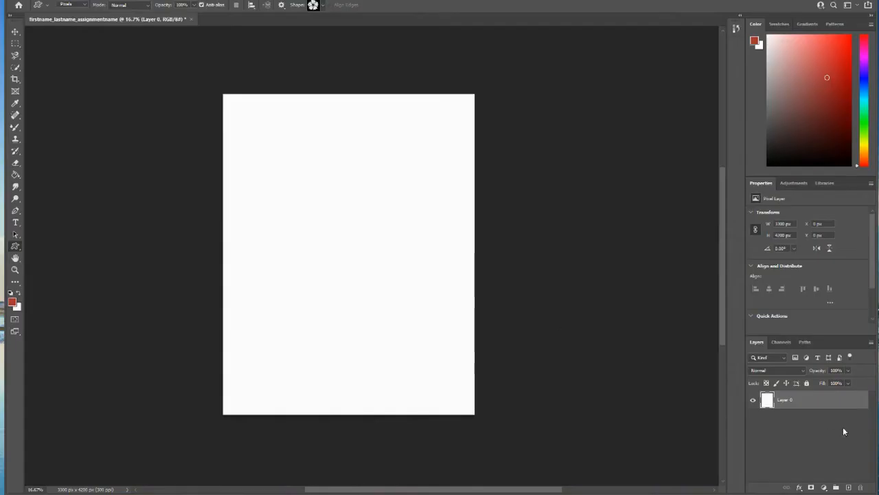
# Draw a red flower about 2978 by 2972 px on a new layer and move it near the canvas centre.
pyautogui.click(849, 488)
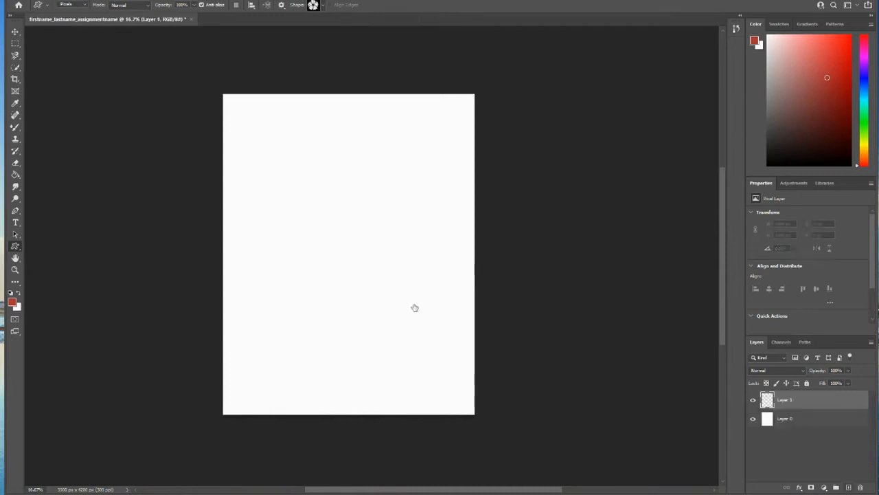
pyautogui.moveTo(241, 148); pyautogui.dragTo(468, 376)
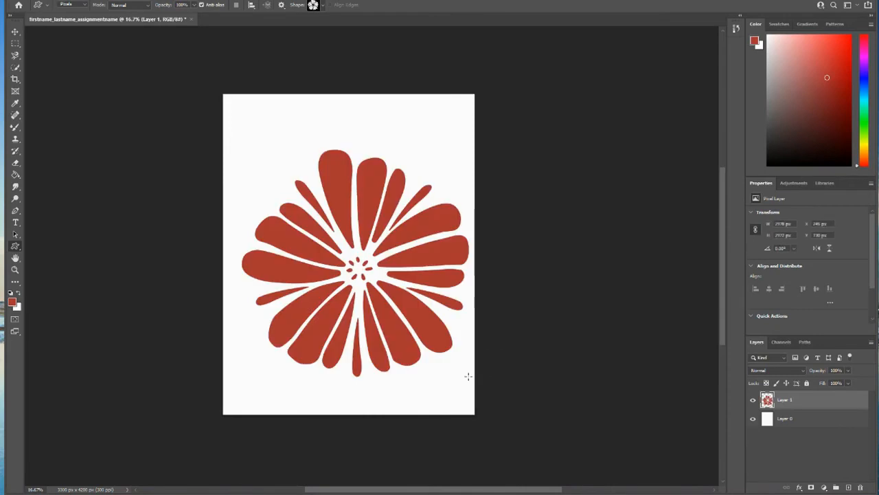
pyautogui.click(15, 31)
pyautogui.moveTo(393, 227); pyautogui.dragTo(392, 208)
# Shrink the pixel flower to about 350 px wide with Free Transform.
pyautogui.hotkey('ctrl', 't')
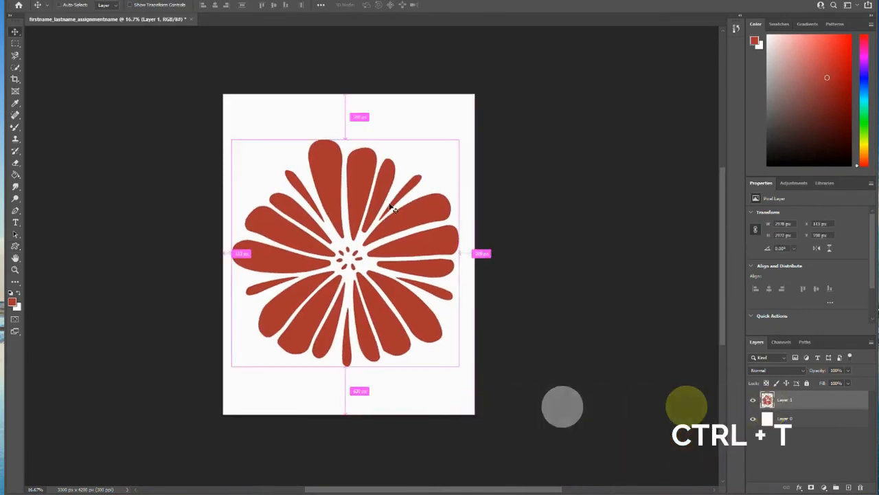
pyautogui.moveTo(457, 141); pyautogui.dragTo(316, 241)
pyautogui.press('Return')
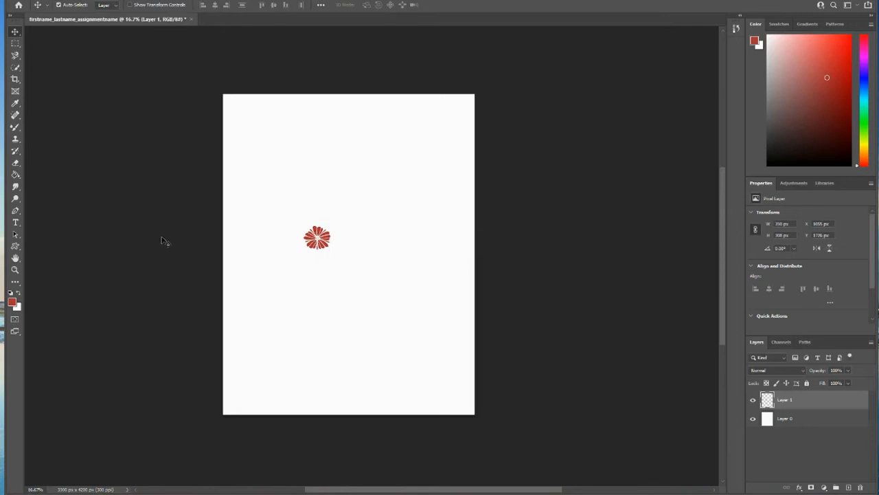
# Enlarge the small pixel flower to about 3488 px wide and reposition it over the canvas.
pyautogui.press('ctrl')
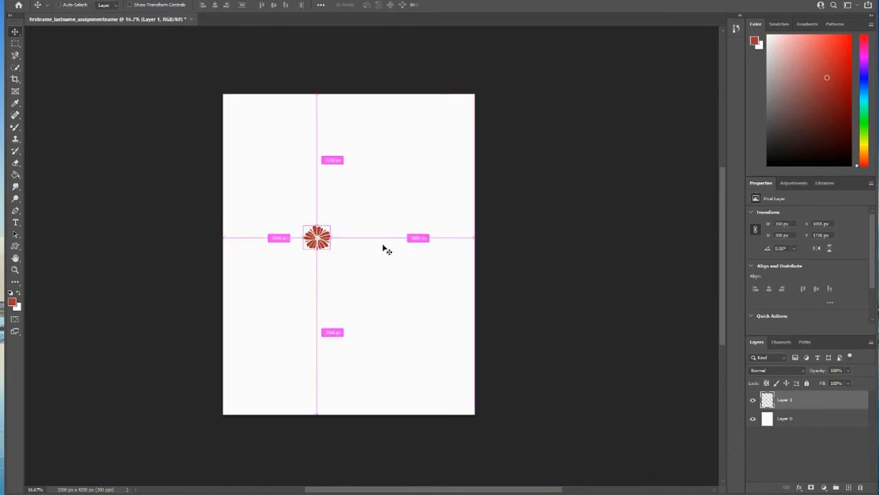
pyautogui.hotkey('ctrl', 't')
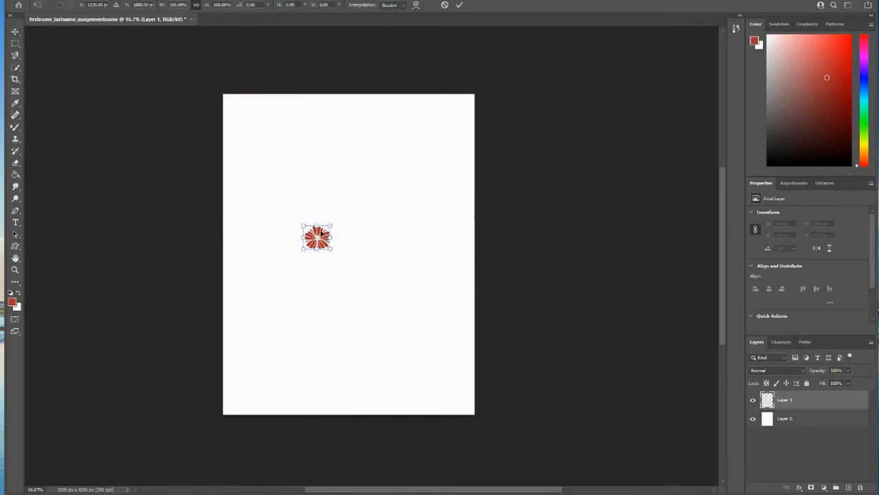
pyautogui.moveTo(339, 217); pyautogui.dragTo(576, 24)
pyautogui.moveTo(439, 151); pyautogui.dragTo(362, 254)
pyautogui.press('Return')
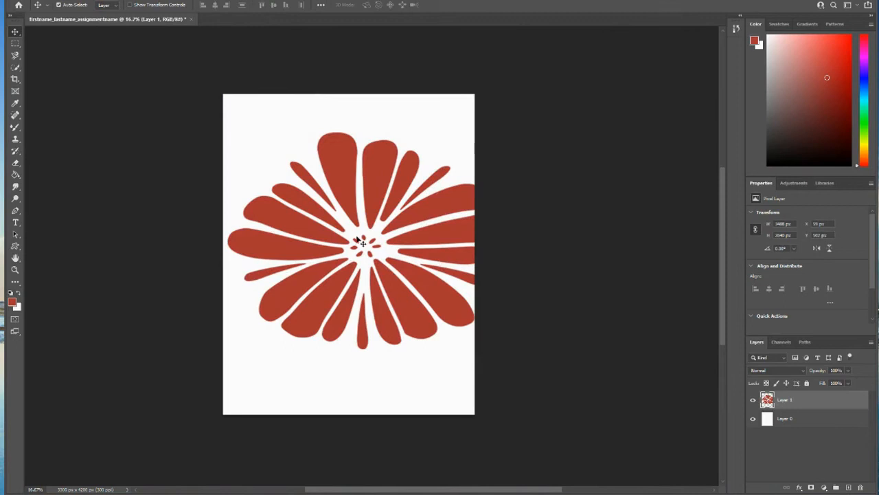
# Remove the pixel flower from the document and add a new empty layer above Layer 0.
pyautogui.press('ctrl')
pyautogui.press('z')
pyautogui.click(350, 277)
pyautogui.click(350, 277)
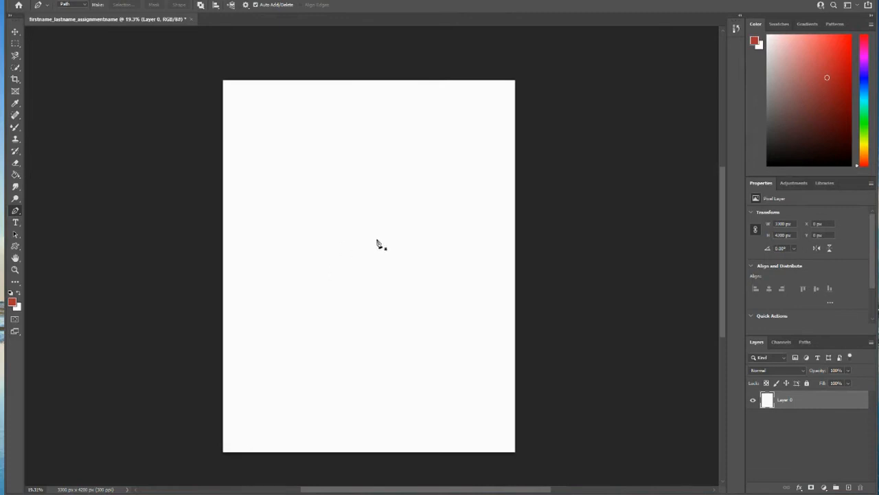
pyautogui.click(848, 487)
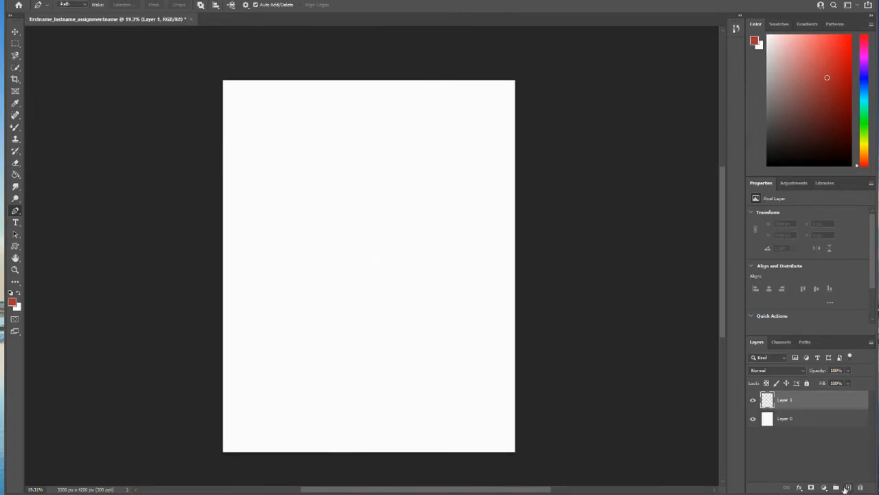
# Try a straight Pen path about 2224 px long across the upper half of the canvas and undo it.
pyautogui.click(265, 222)
pyautogui.click(462, 224)
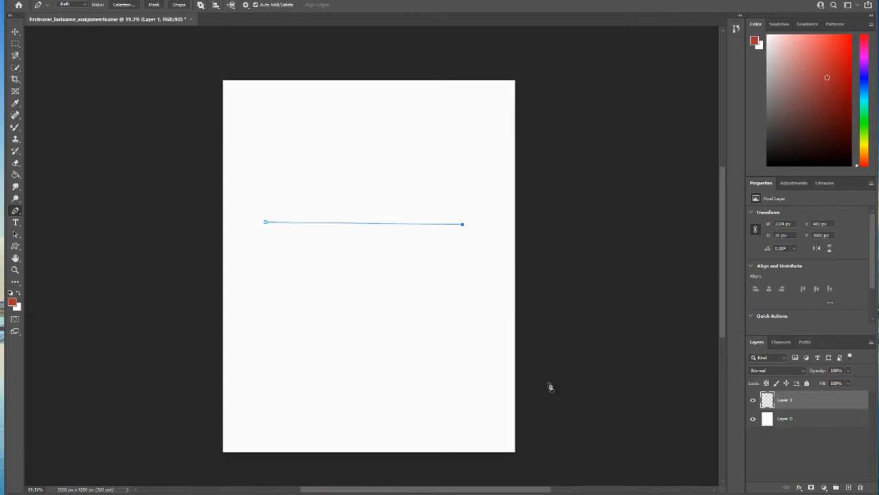
pyautogui.hotkey('ctrl', 'z')
pyautogui.hotkey('ctrl', 'z')
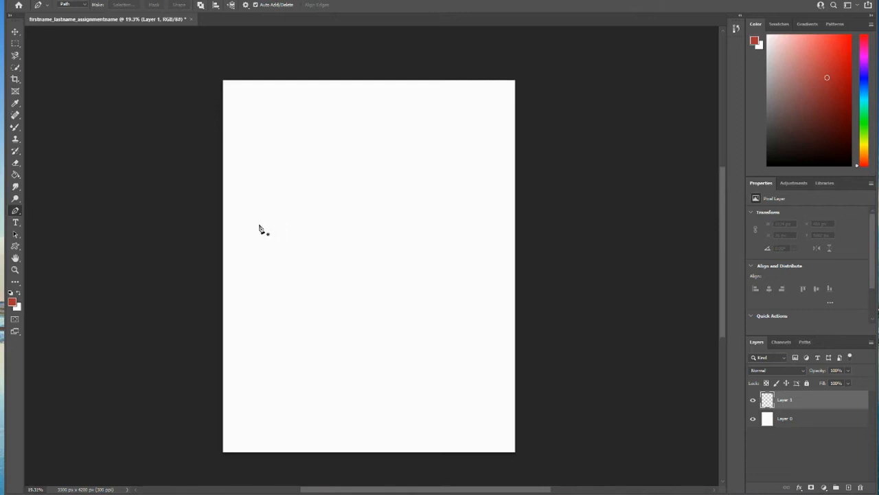
# Draw a closed five-point straight-sided Pen path about 2317 px wide around the middle of the canvas.
pyautogui.click(259, 224)
pyautogui.click(379, 176)
pyautogui.click(464, 247)
pyautogui.click(421, 341)
pyautogui.click(264, 281)
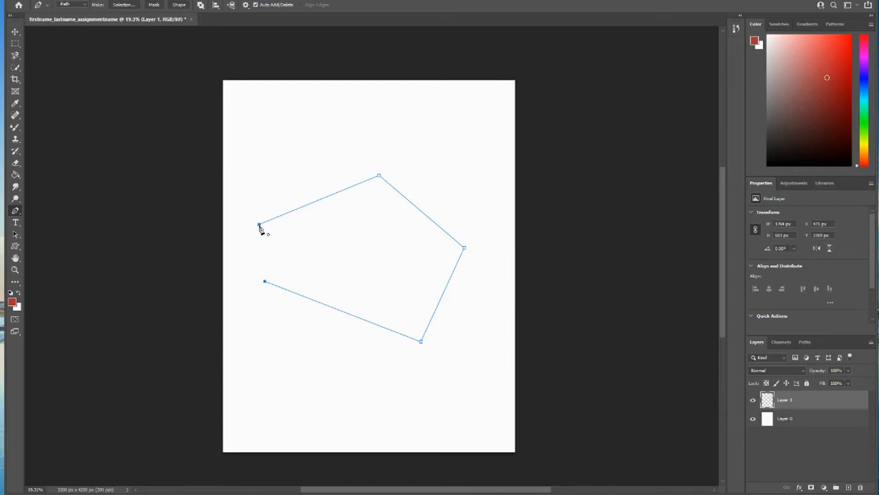
pyautogui.click(260, 228)
# Convert the polygon path to a new anti-aliased selection with 0 px feather and fill it with red.
pyautogui.rightClick(377, 243)
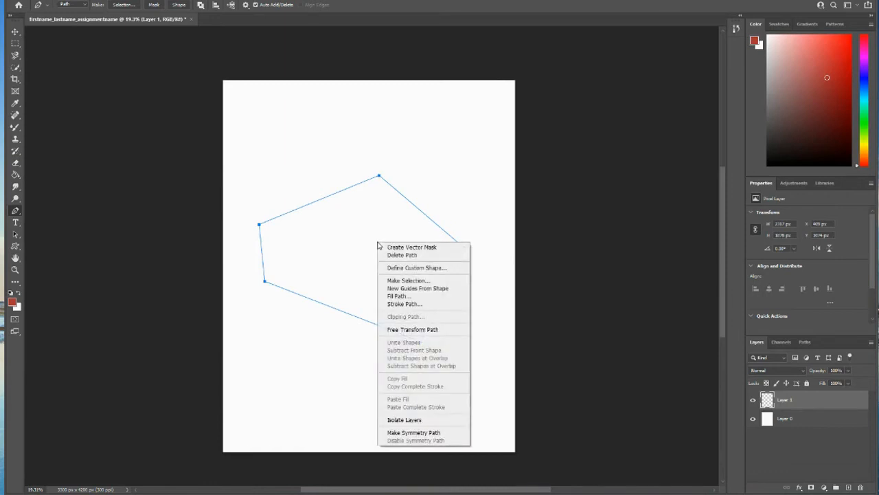
pyautogui.click(417, 280)
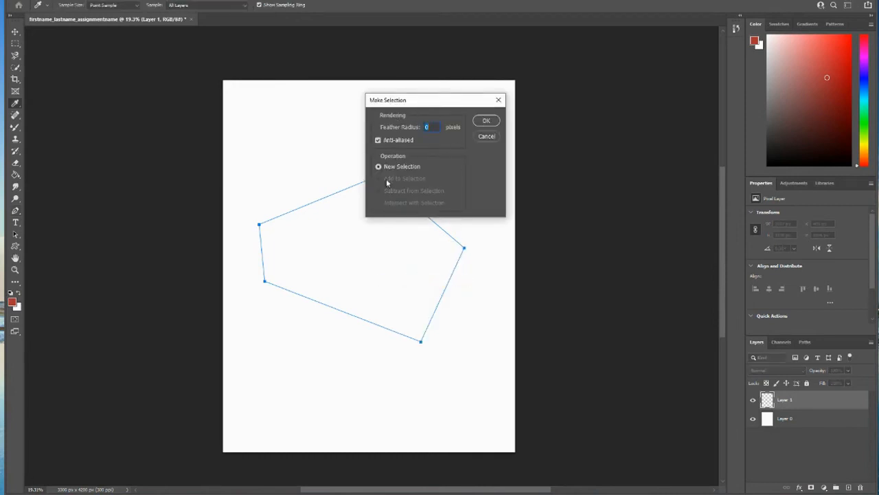
pyautogui.click(486, 121)
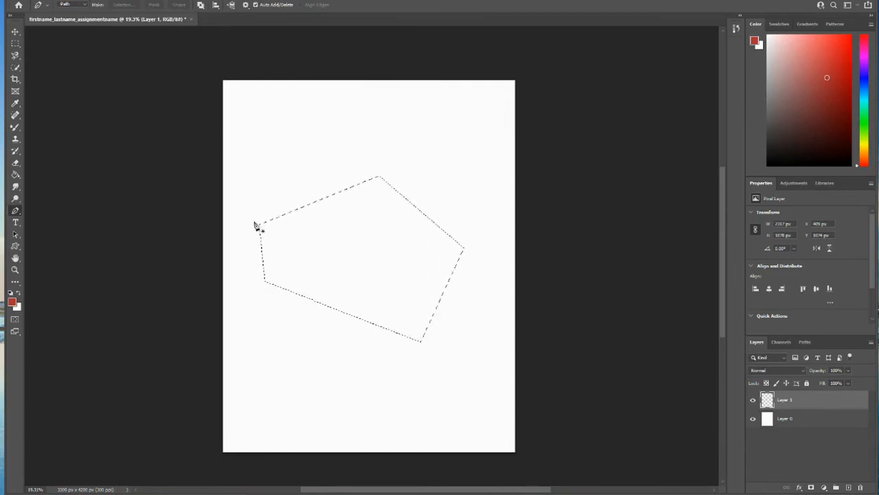
pyautogui.click(16, 176)
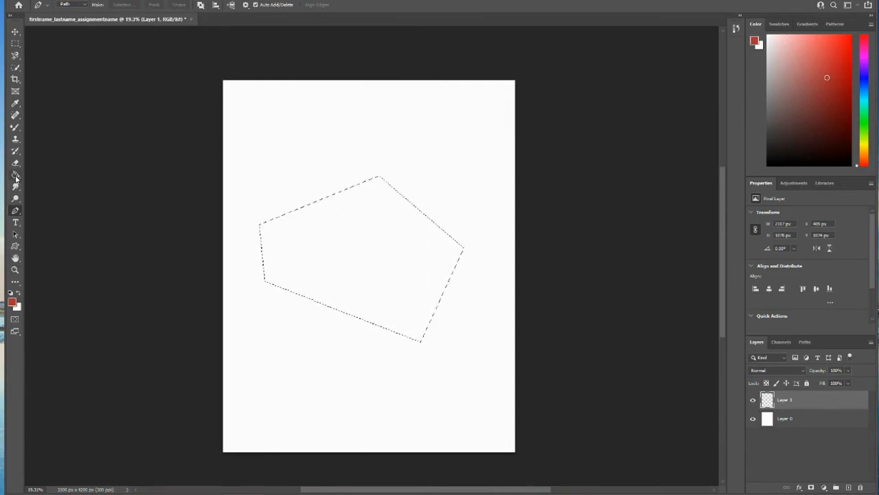
pyautogui.click(340, 228)
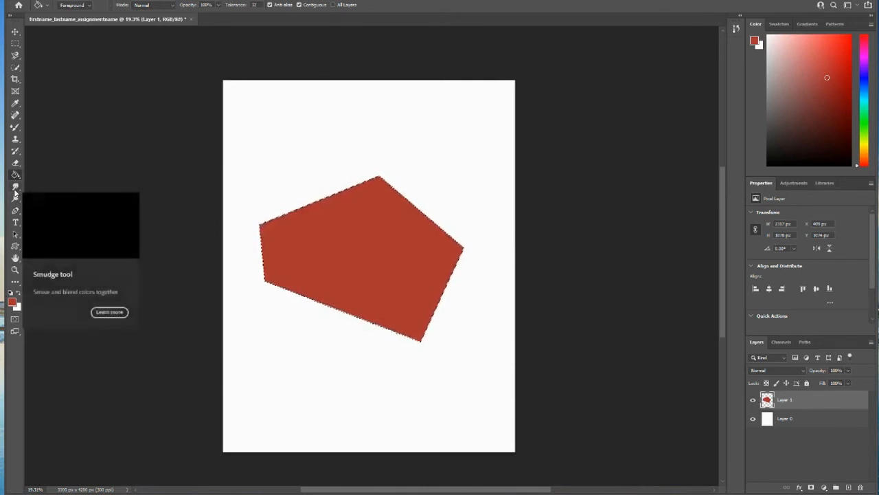
# Undo the red fill and the selection, and load the Work Path itself as a selection.
pyautogui.hotkey('ctrl', 'z')
pyautogui.hotkey('ctrl', 'z')
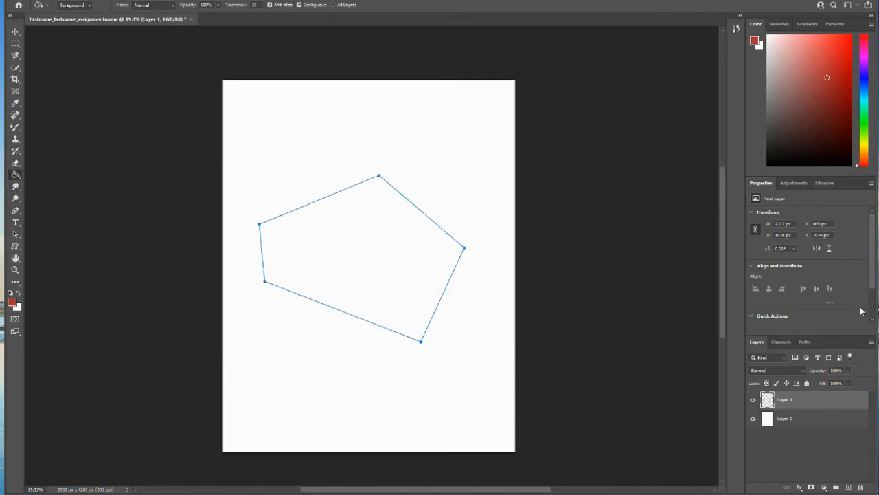
pyautogui.click(806, 342)
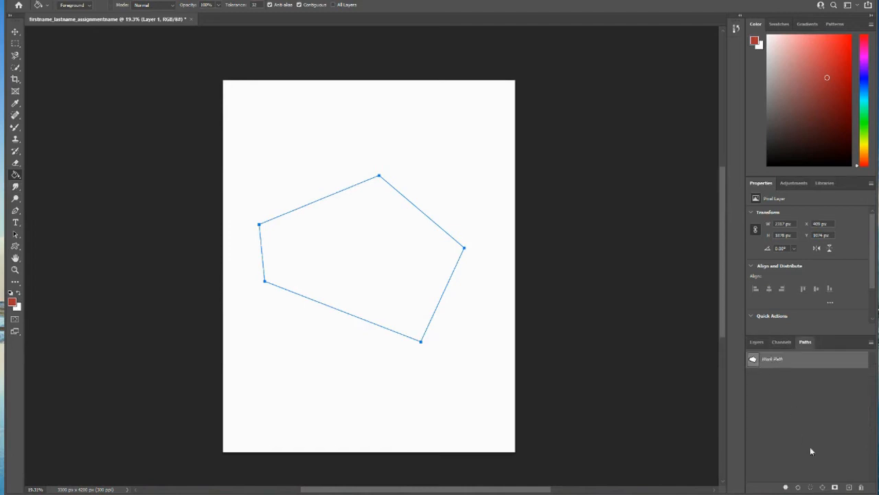
pyautogui.click(811, 487)
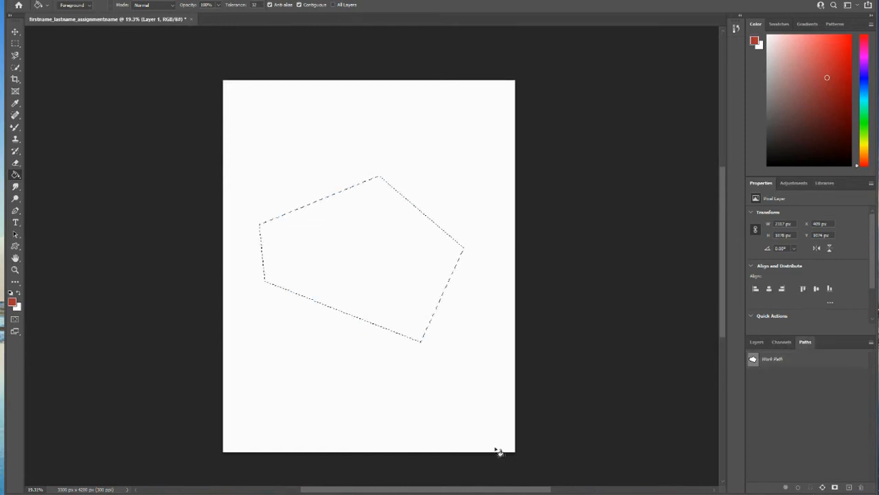
pyautogui.click(815, 362)
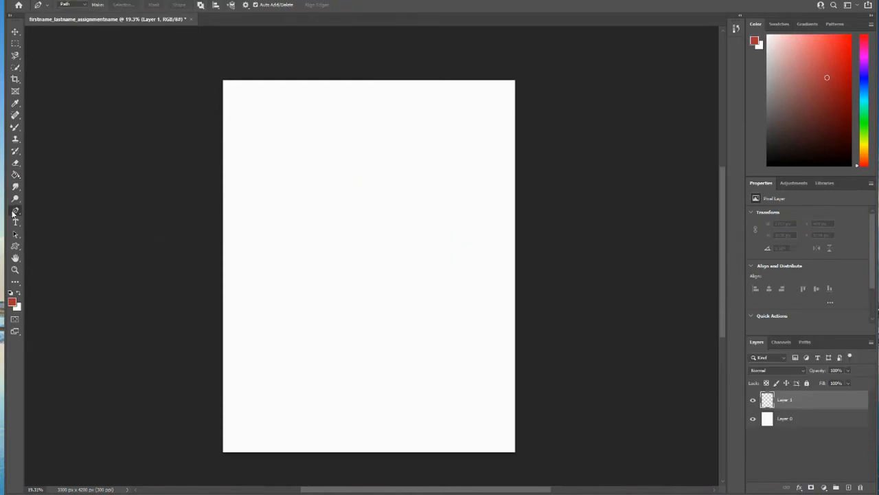
# Draw an open S-shaped Pen path with four anchors, pulling direction handles on the last three for smooth curves.
pyautogui.click(257, 232)
pyautogui.moveTo(315, 209); pyautogui.dragTo(358, 235)
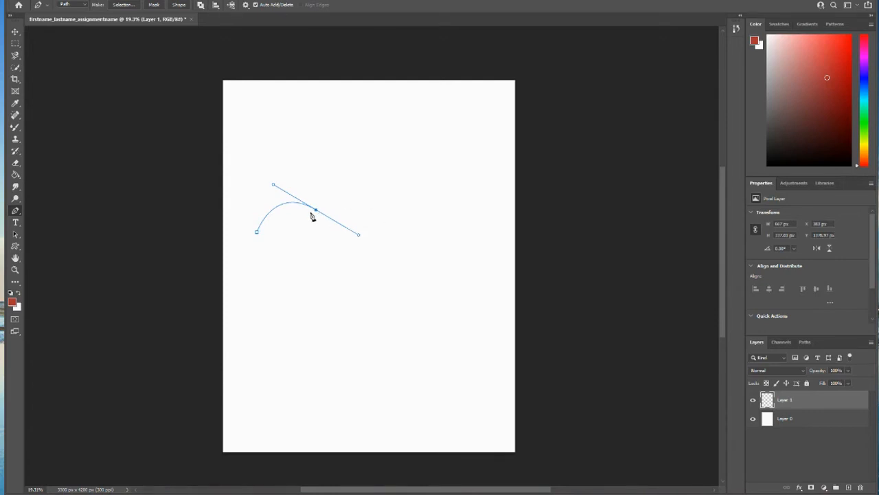
pyautogui.moveTo(397, 257); pyautogui.dragTo(436, 260)
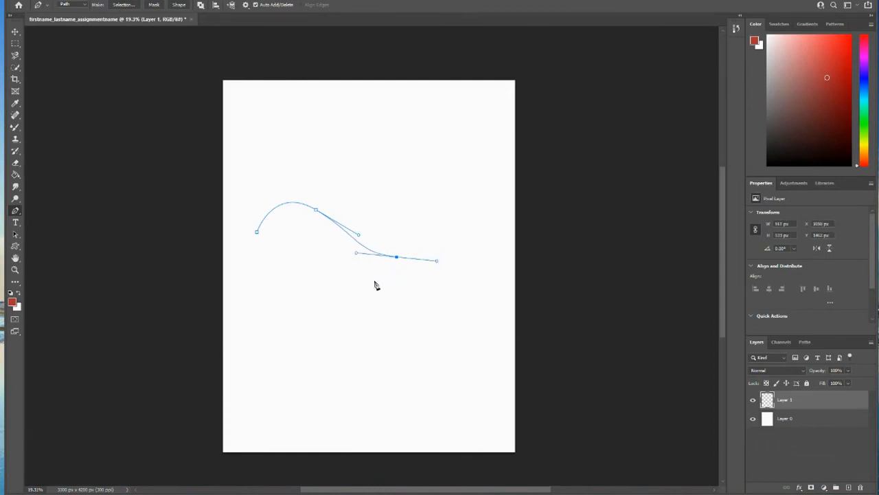
pyautogui.click(339, 225)
pyautogui.click(422, 332)
pyautogui.moveTo(421, 334); pyautogui.dragTo(381, 371)
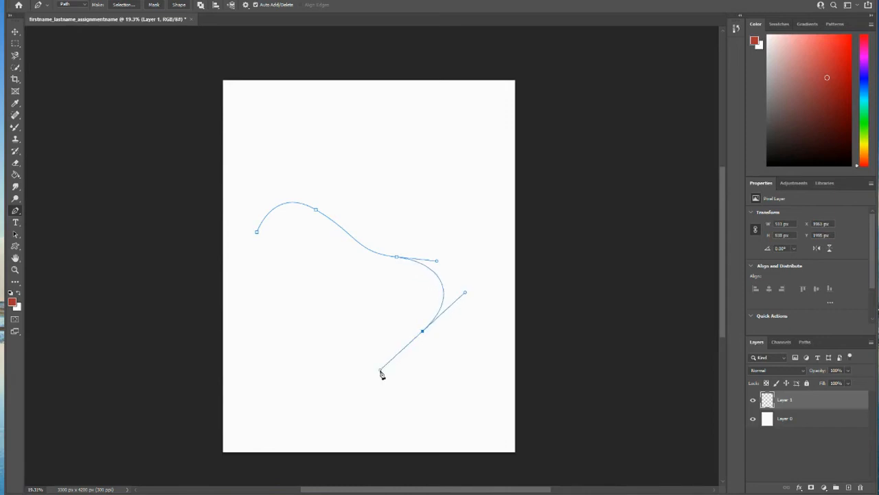
# Reshape the last curve segment by moving its end anchor and shortening its handles, and remove that anchor's outgoing handle.
pyautogui.moveTo(422, 332); pyautogui.dragTo(435, 341)
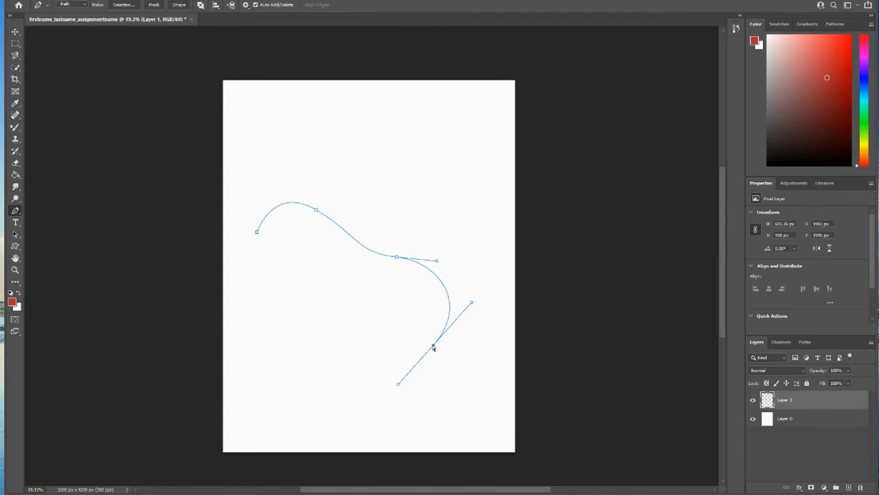
pyautogui.moveTo(433, 347); pyautogui.dragTo(426, 329)
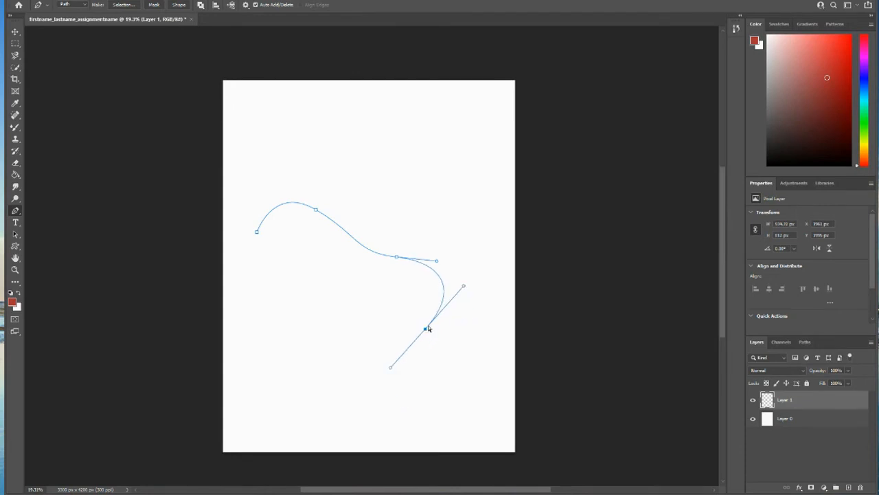
pyautogui.moveTo(465, 289); pyautogui.dragTo(442, 324)
pyautogui.moveTo(379, 357); pyautogui.dragTo(414, 351)
pyautogui.moveTo(437, 261); pyautogui.dragTo(424, 252)
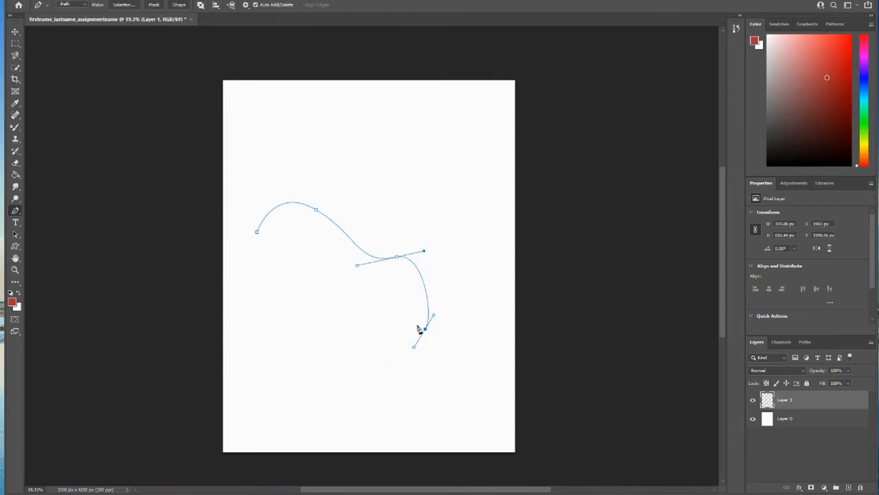
pyautogui.moveTo(426, 329); pyautogui.dragTo(369, 344)
pyautogui.click(426, 331)
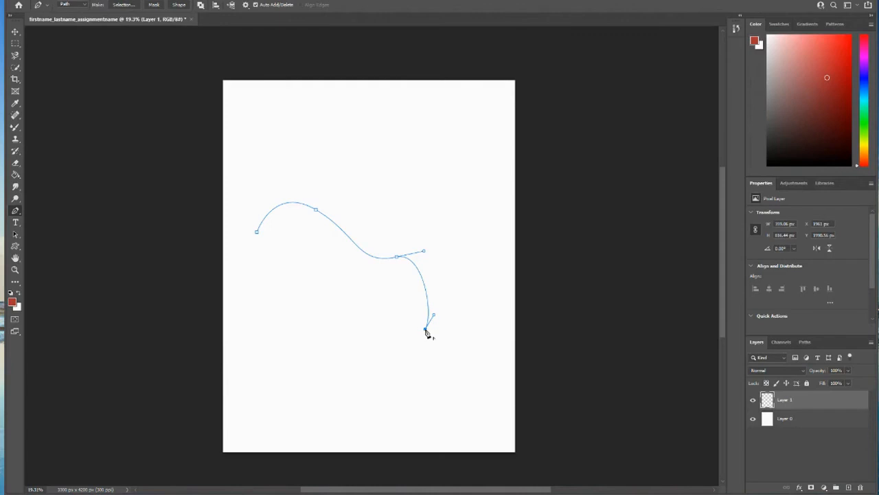
# Convert the curve's third anchor to a corner point and pull an added anchor outward on the segment below it.
pyautogui.keyDown('alt'); pyautogui.click(397, 258); pyautogui.keyUp('alt')
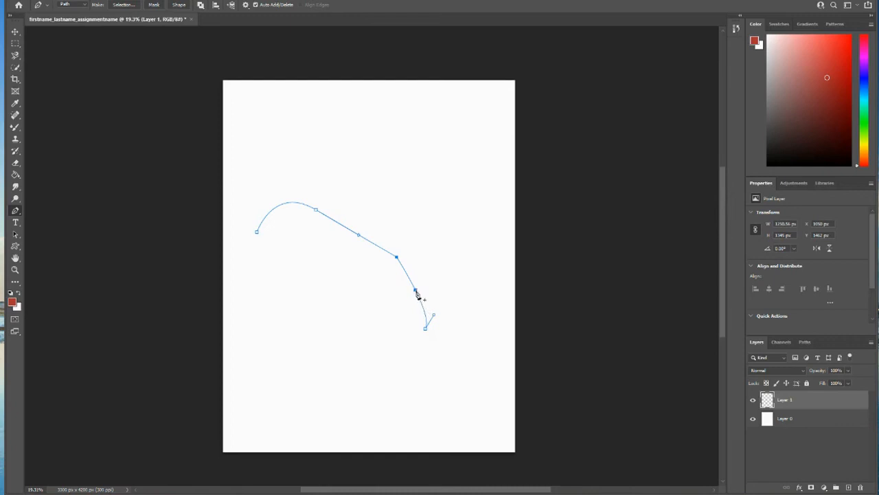
pyautogui.click(416, 291)
pyautogui.moveTo(416, 292); pyautogui.dragTo(467, 293)
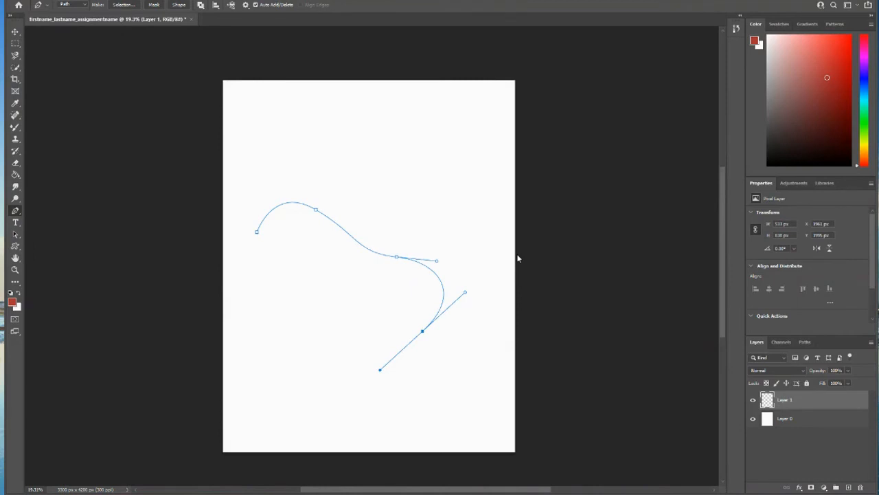
# Undo the curved path back to its first anchor point.
pyautogui.hotkey('ctrl', 'z')
pyautogui.hotkey('ctrl', 'z')
pyautogui.hotkey('ctrl', 'z')
pyautogui.hotkey('ctrl', 'z')
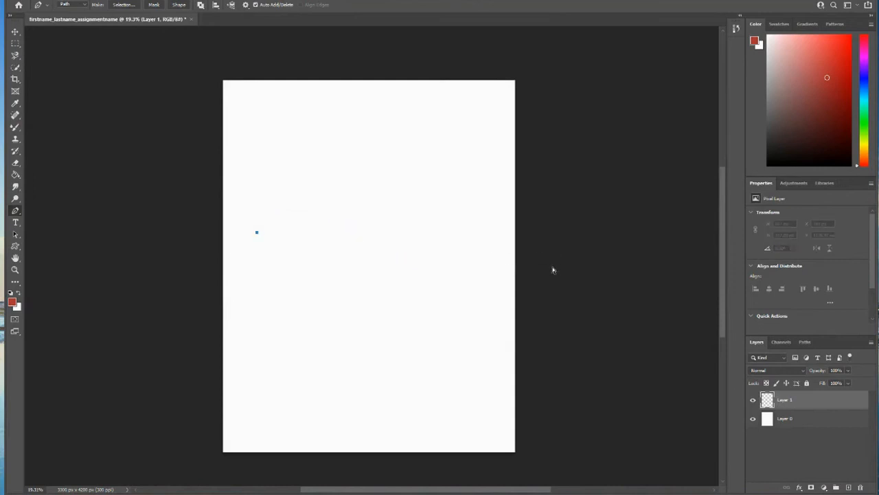
# Switch to File Explorer and place baseball.png from the resource folder into the document at 100% scale.
pyautogui.hotkey('alt', 'Tab')
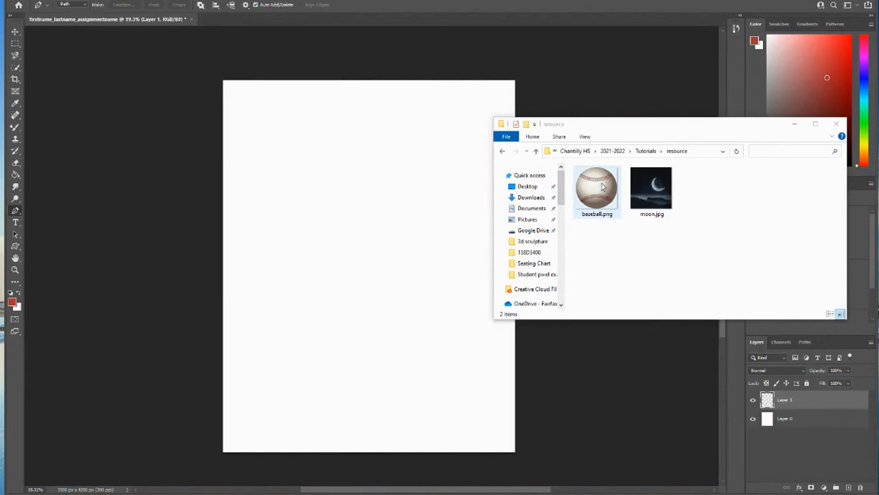
pyautogui.moveTo(608, 184); pyautogui.dragTo(329, 231)
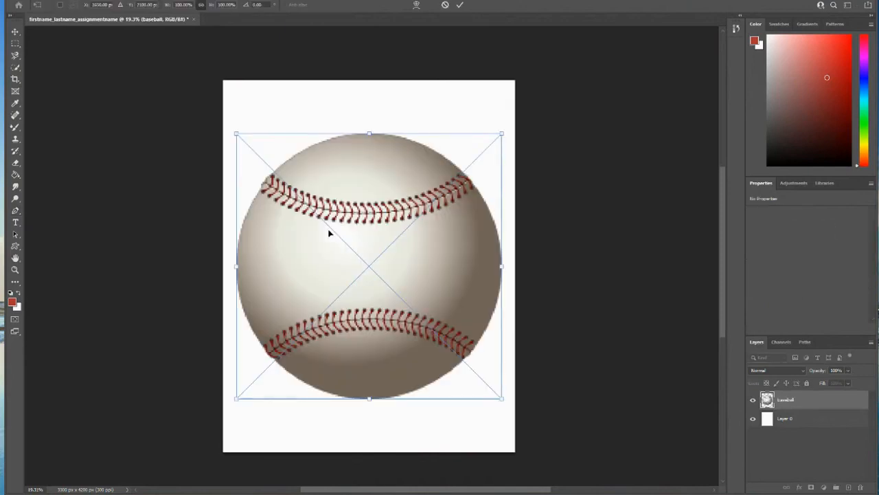
pyautogui.press('Return')
# Trace the baseball's outline with a closed Pen path of four smooth anchors at its outermost points.
pyautogui.press('p')
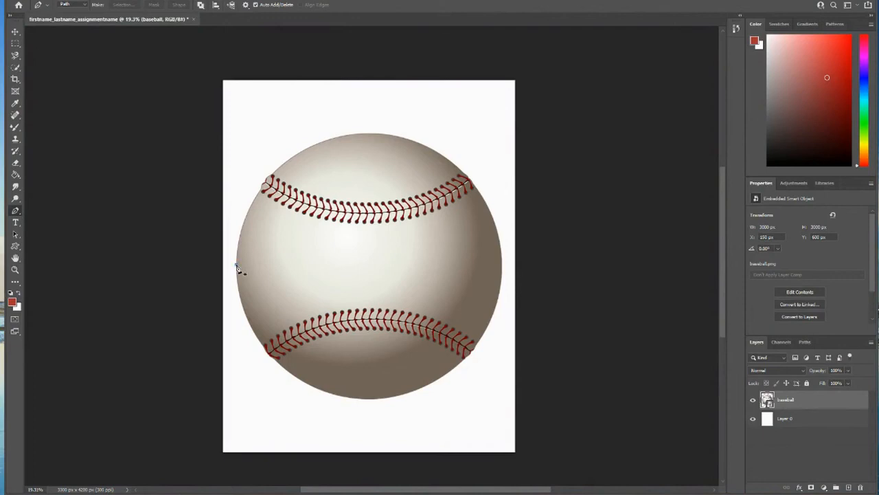
pyautogui.moveTo(236, 264); pyautogui.dragTo(235, 210)
pyautogui.moveTo(235, 209); pyautogui.dragTo(235, 210)
pyautogui.moveTo(235, 211); pyautogui.dragTo(236, 208)
pyautogui.moveTo(369, 134); pyautogui.dragTo(457, 135)
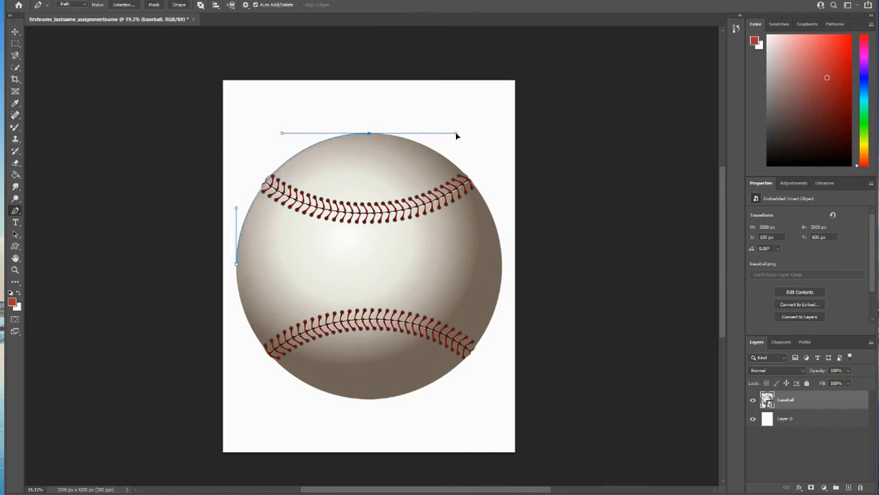
pyautogui.moveTo(502, 273); pyautogui.dragTo(502, 341)
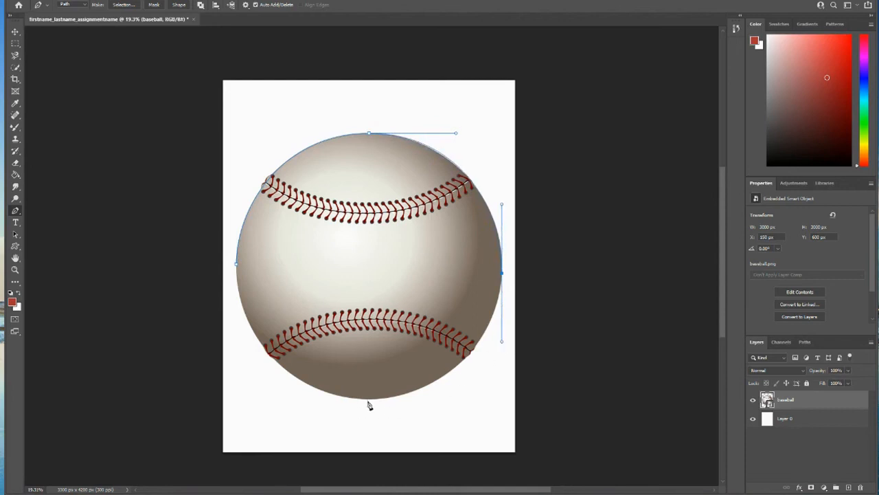
pyautogui.moveTo(366, 398); pyautogui.dragTo(289, 402)
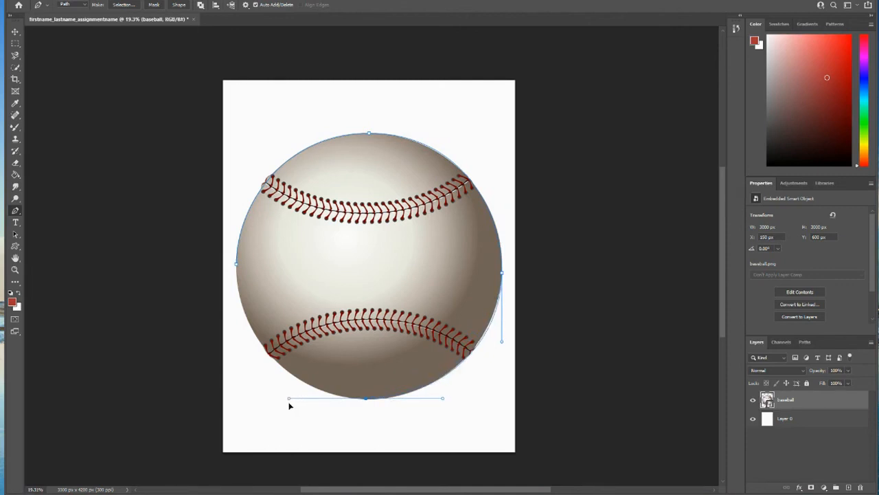
pyautogui.click(237, 267)
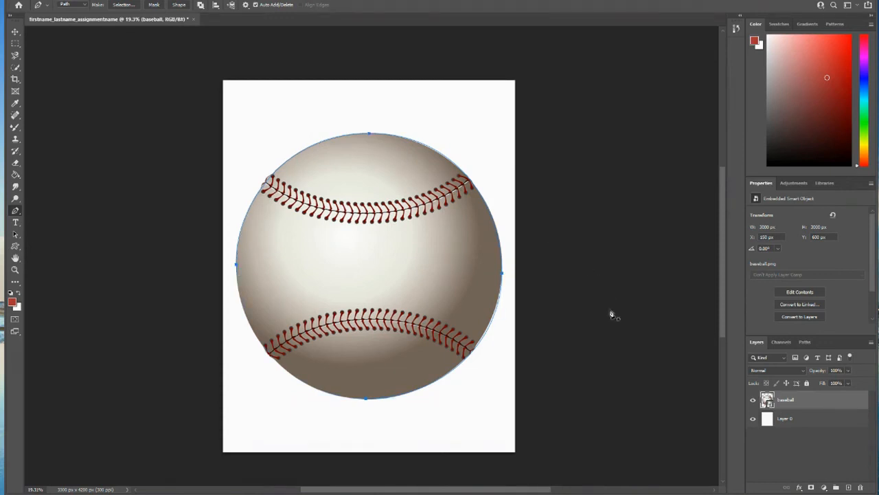
# Convert the baseball path to a selection and copy the selected ball to a new layer.
pyautogui.rightClick(365, 233)
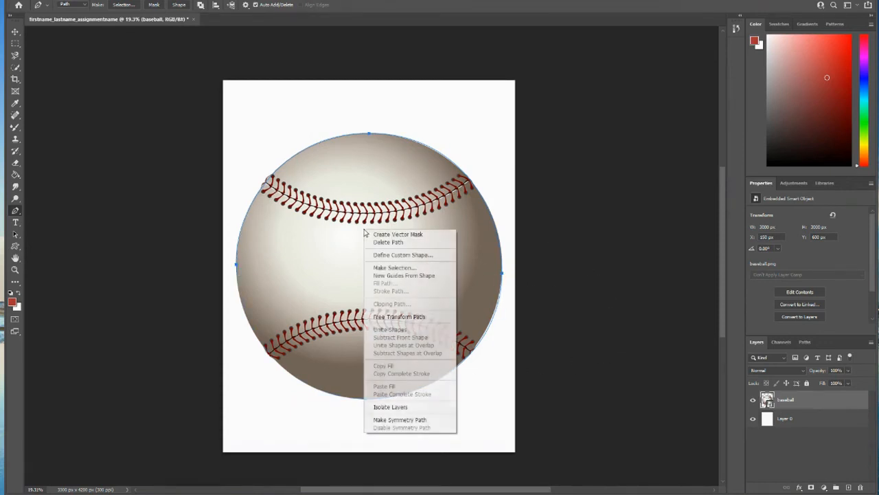
pyautogui.click(382, 268)
pyautogui.click(480, 121)
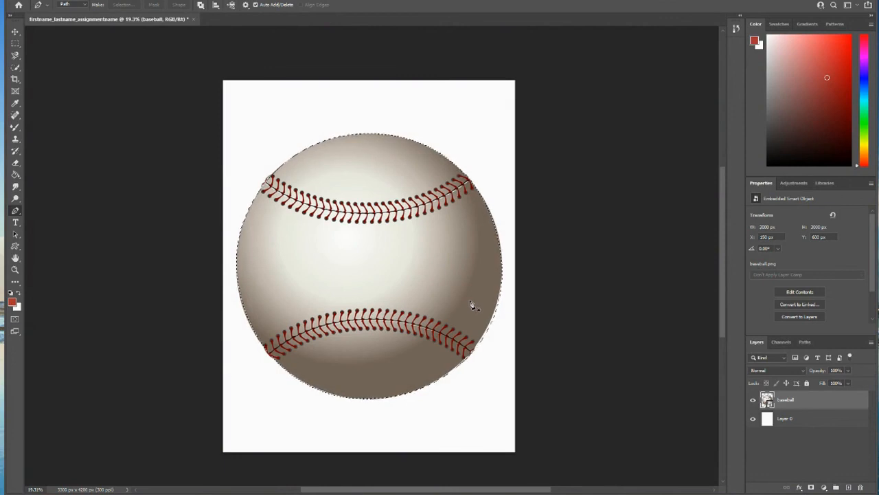
pyautogui.hotkey('ctrl', 'j')
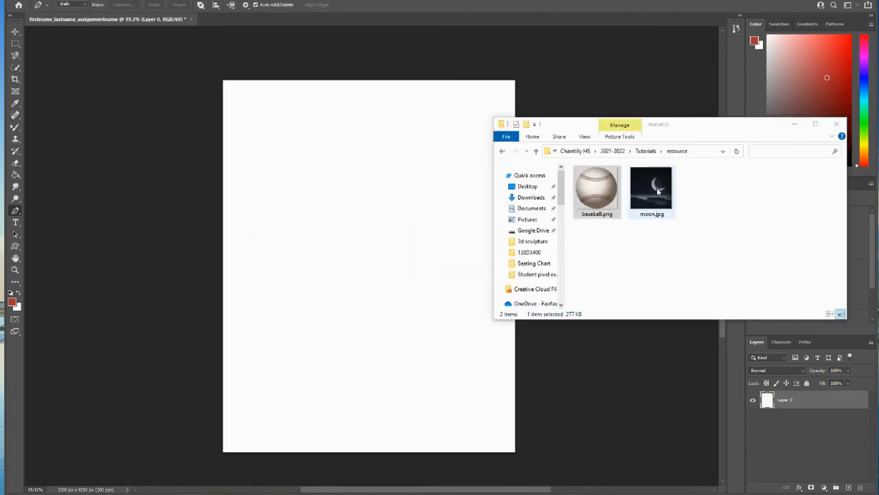
# Place moon.jpg from the resource folder into the document, enlarged to about 4600 px square and positioned to cover the whole page.
pyautogui.moveTo(657, 192); pyautogui.dragTo(331, 246)
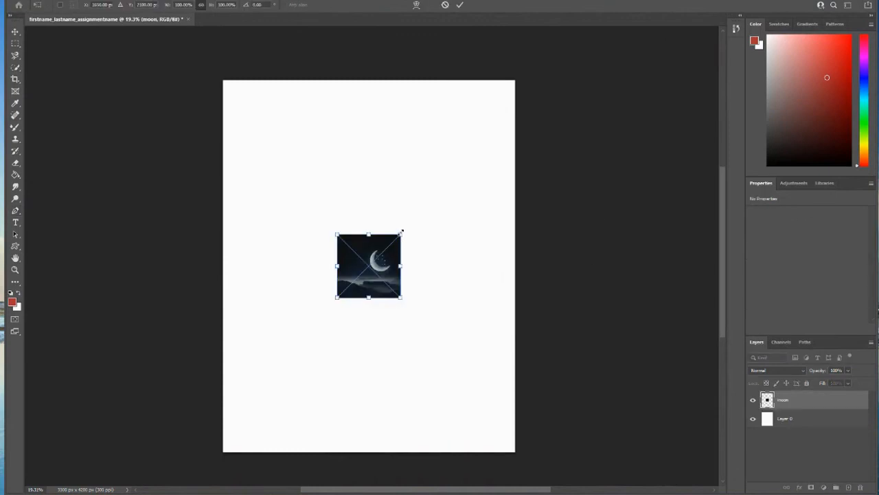
pyautogui.moveTo(402, 233); pyautogui.dragTo(628, 8)
pyautogui.moveTo(476, 179); pyautogui.dragTo(314, 316)
pyautogui.moveTo(470, 147); pyautogui.dragTo(586, 32)
pyautogui.moveTo(493, 187); pyautogui.dragTo(461, 226)
pyautogui.press('Return')
# Trace the crescent moon with a closed Pen path, using corner anchors at both tips and two smooth anchors on each curved edge.
pyautogui.press('p')
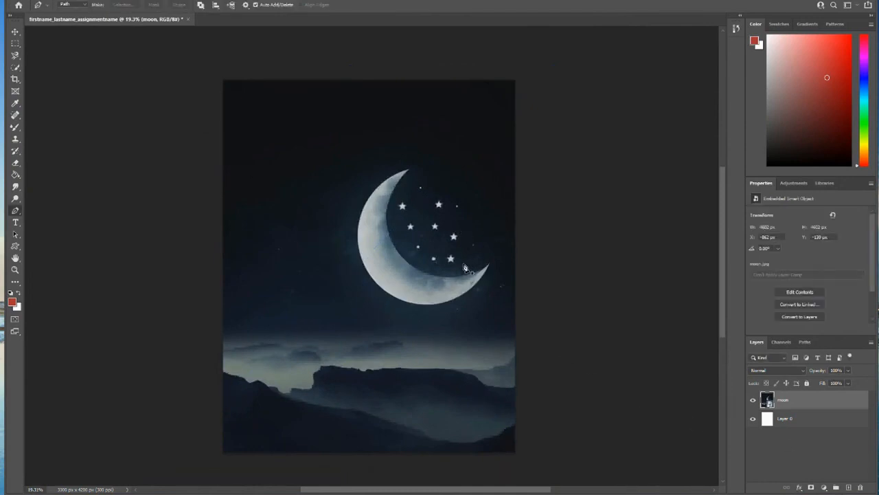
pyautogui.scroll(1, 421, 273)
pyautogui.scroll(2, 420, 272)
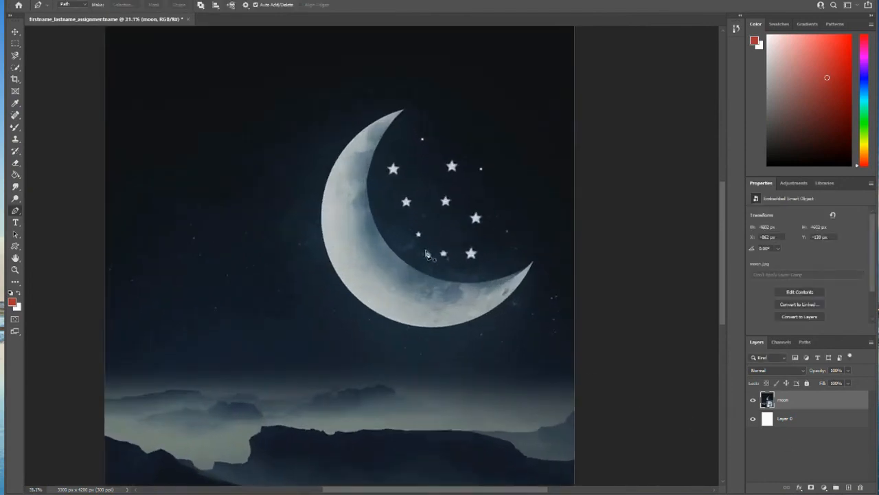
pyautogui.scroll(2, 430, 256)
pyautogui.moveTo(448, 194); pyautogui.dragTo(406, 273)
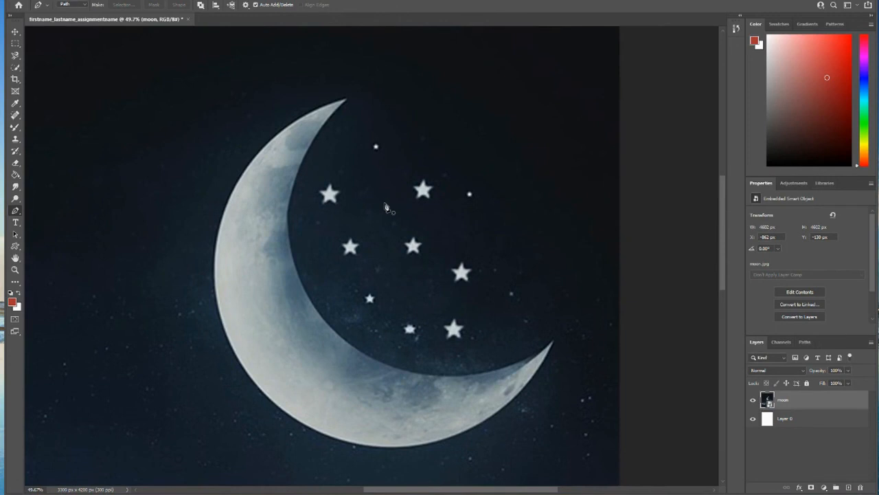
pyautogui.moveTo(462, 187); pyautogui.dragTo(570, 173)
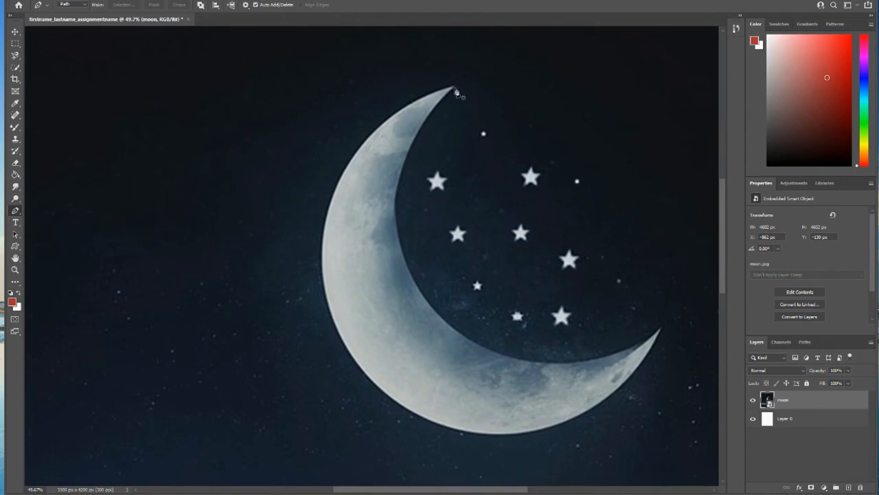
pyautogui.click(456, 86)
pyautogui.moveTo(399, 183); pyautogui.dragTo(386, 250)
pyautogui.moveTo(505, 355); pyautogui.dragTo(594, 380)
pyautogui.click(663, 329)
pyautogui.moveTo(542, 429); pyautogui.dragTo(464, 445)
pyautogui.moveTo(324, 281); pyautogui.dragTo(306, 149)
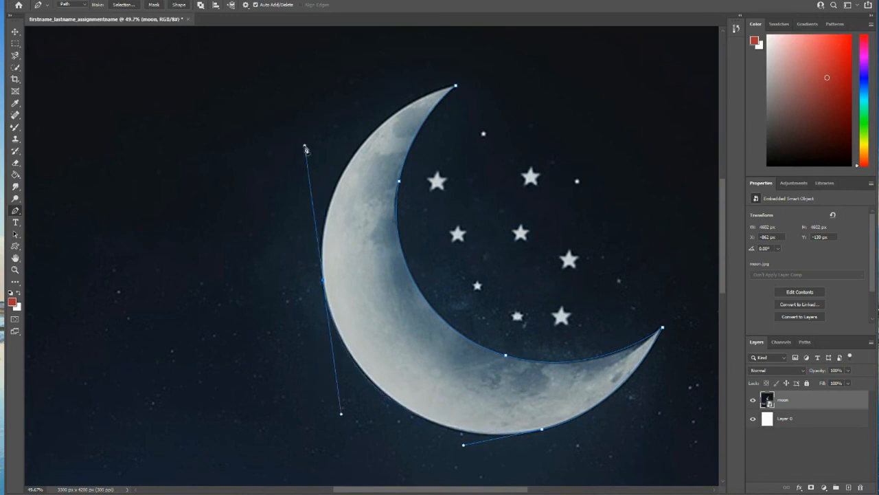
pyautogui.click(459, 88)
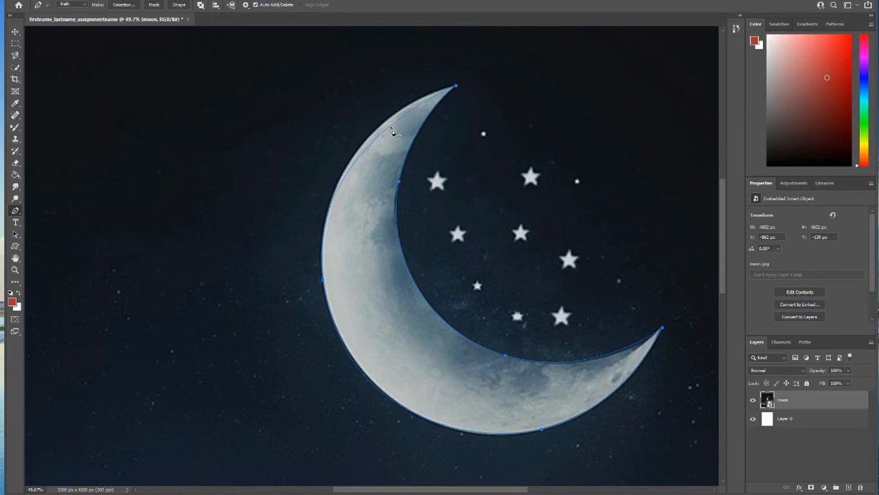
# Refine the moon path by adjusting its upper tip anchor and the direction handles along the outer curve to fit the crescent's edge.
pyautogui.moveTo(456, 85); pyautogui.dragTo(454, 87)
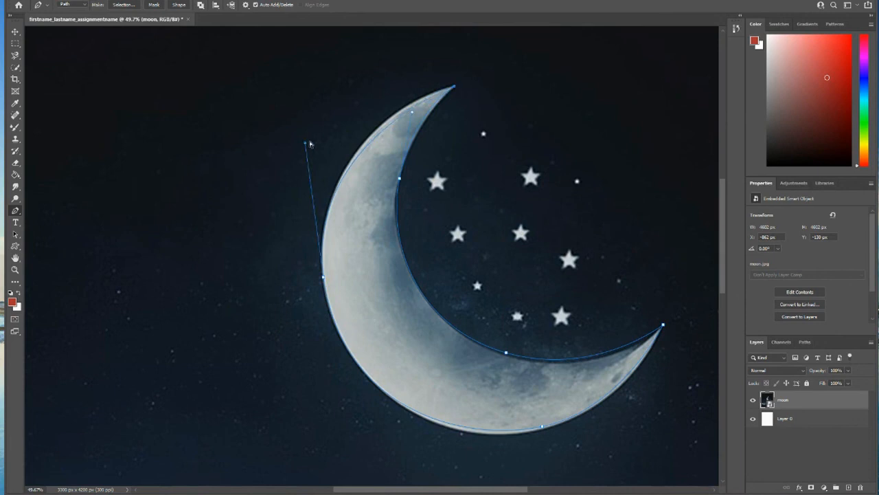
pyautogui.moveTo(305, 143); pyautogui.dragTo(318, 112)
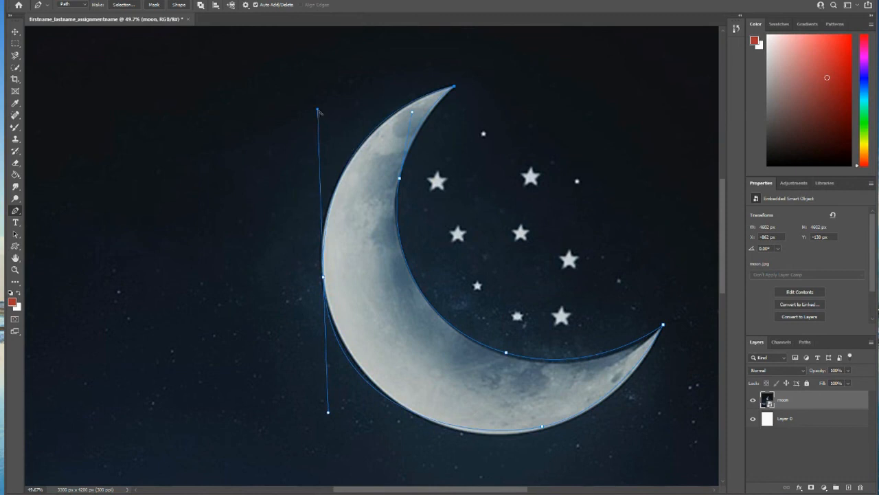
pyautogui.moveTo(318, 111)
pyautogui.mouseDown()
pyautogui.moveTo(324, 103)
pyautogui.moveTo(395, 175)
pyautogui.moveTo(399, 133)
pyautogui.moveTo(242, 142)
pyautogui.moveTo(357, 138)
pyautogui.moveTo(450, 92)
pyautogui.moveTo(293, 164)
pyautogui.moveTo(333, 103)
pyautogui.mouseUp()
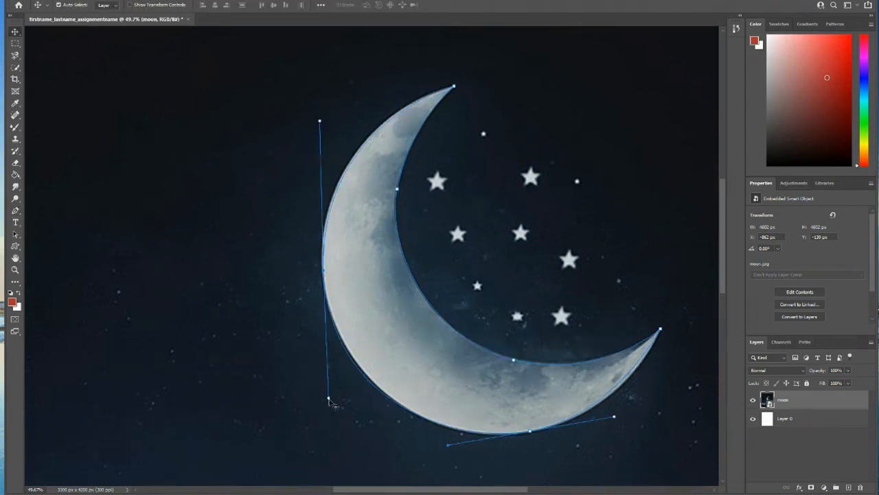
pyautogui.moveTo(329, 399); pyautogui.dragTo(330, 393)
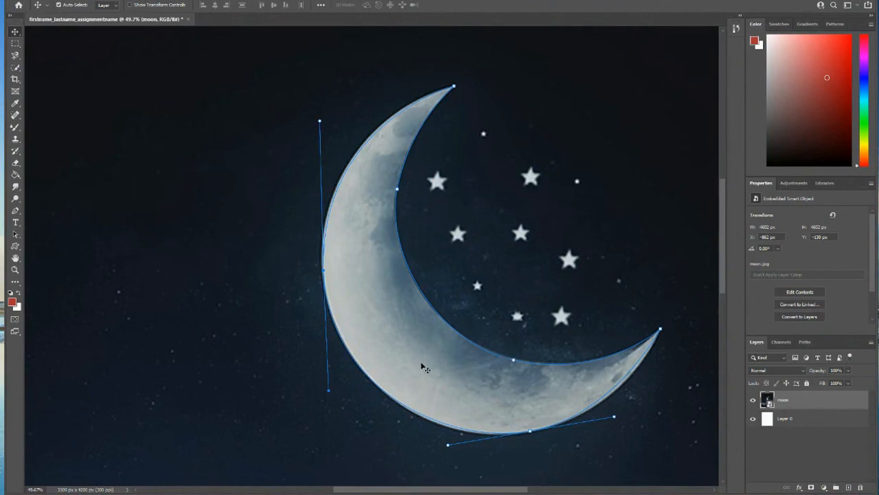
# Convert the moon path to a selection and copy the selected crescent from the moon layer to a new layer.
pyautogui.click(806, 343)
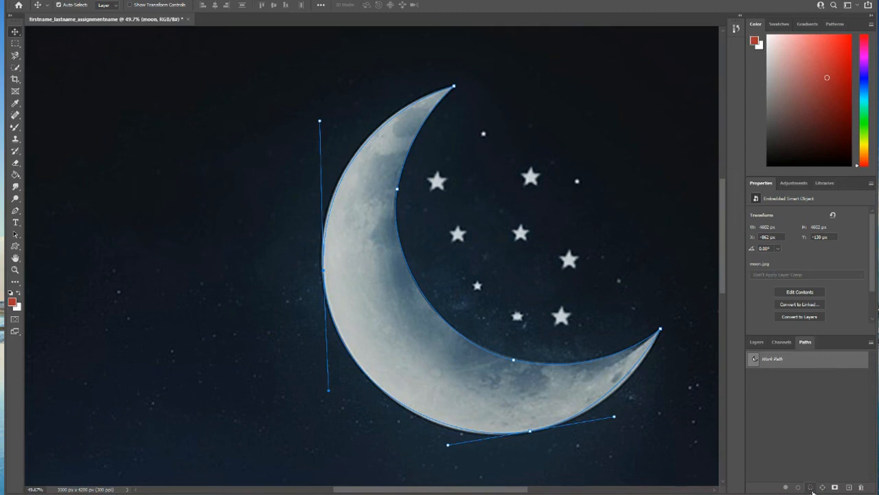
pyautogui.click(812, 488)
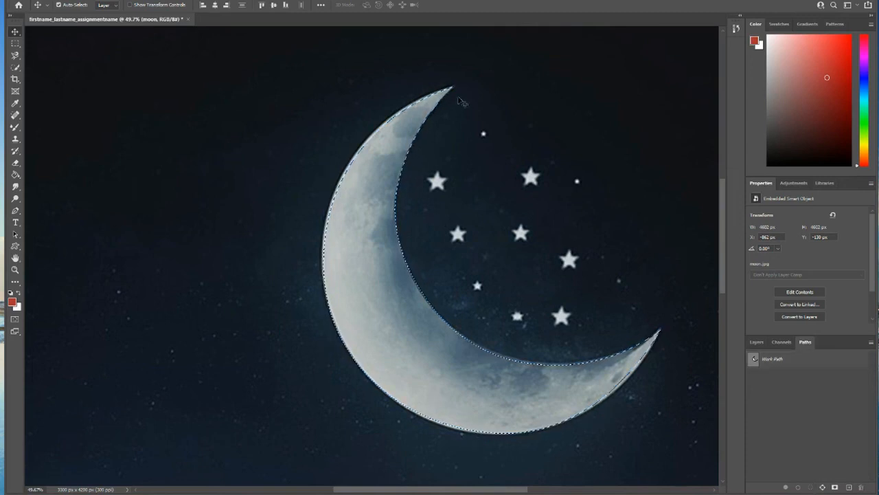
pyautogui.click(758, 342)
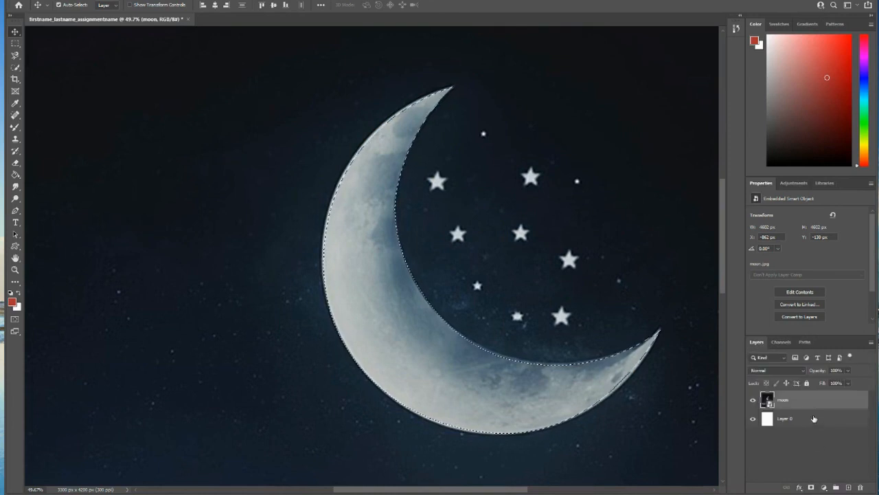
pyautogui.hotkey('ctrl', 'j')
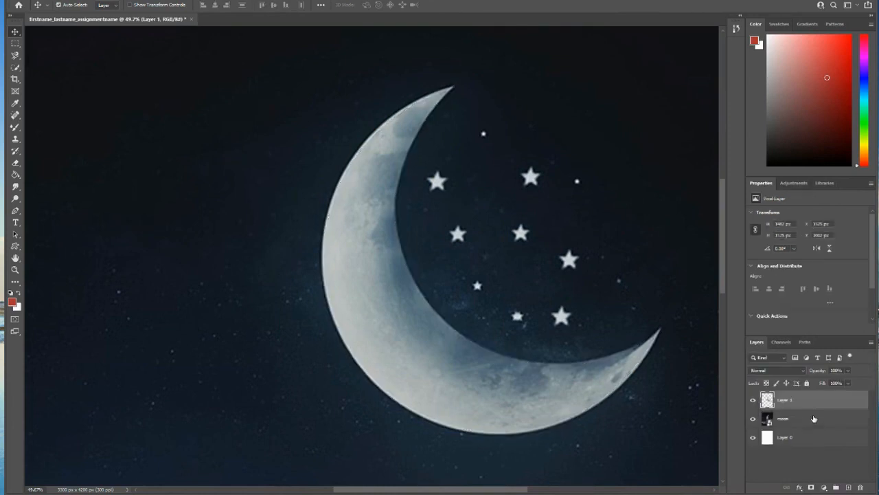
# Hide the original moon image layer and inspect the isolated crescent against the white page.
pyautogui.click(753, 419)
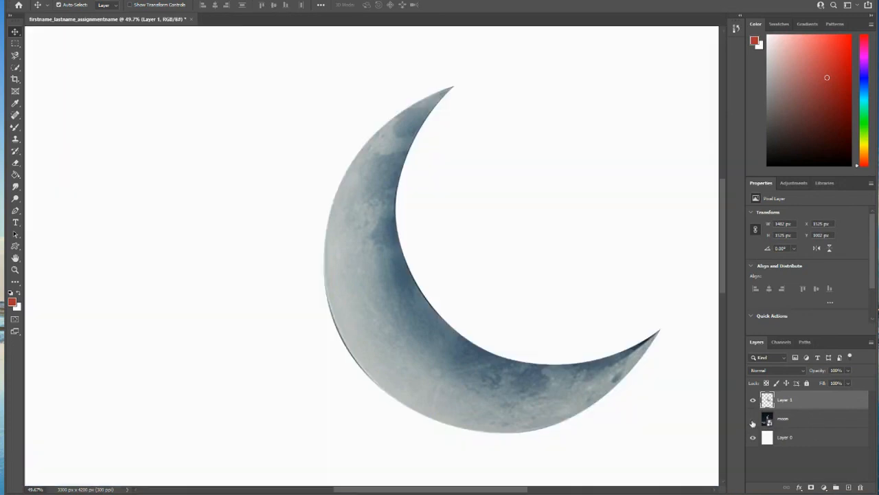
pyautogui.press('ctrl')
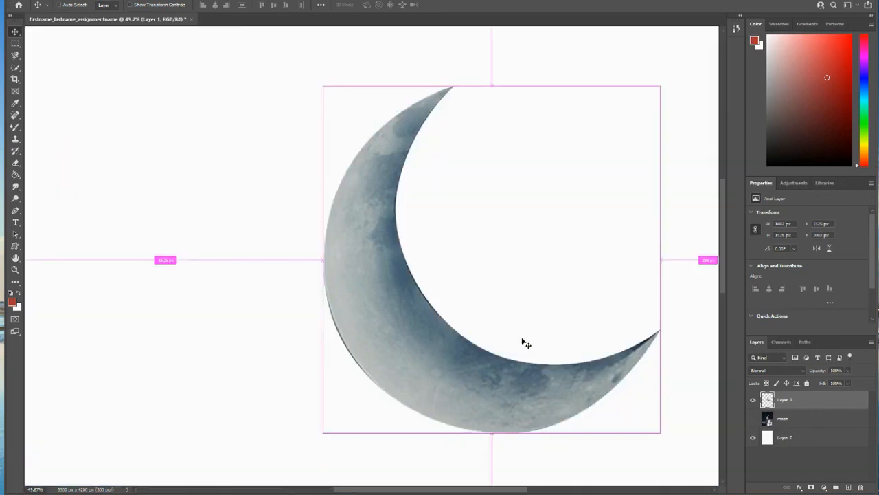
pyautogui.hscroll(2, 525, 343)
pyautogui.scroll(-1, 210, 196)
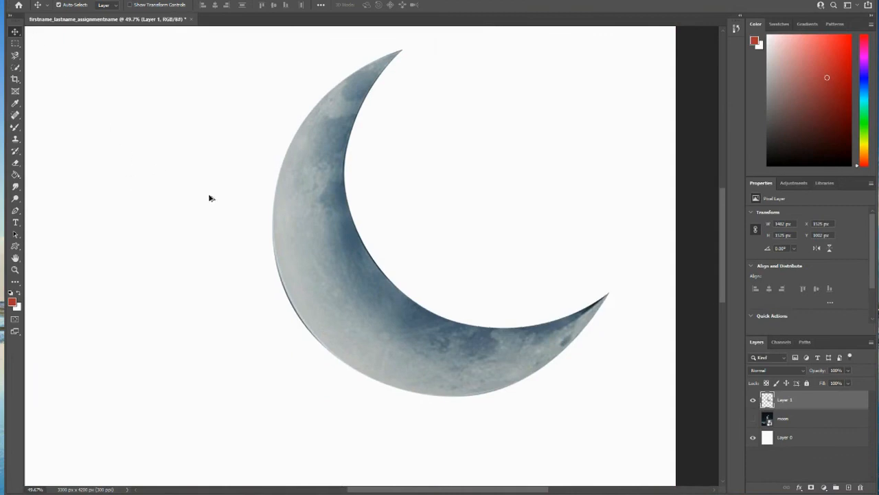
pyautogui.scroll(-4, 210, 196)
pyautogui.moveTo(209, 223); pyautogui.dragTo(302, 238)
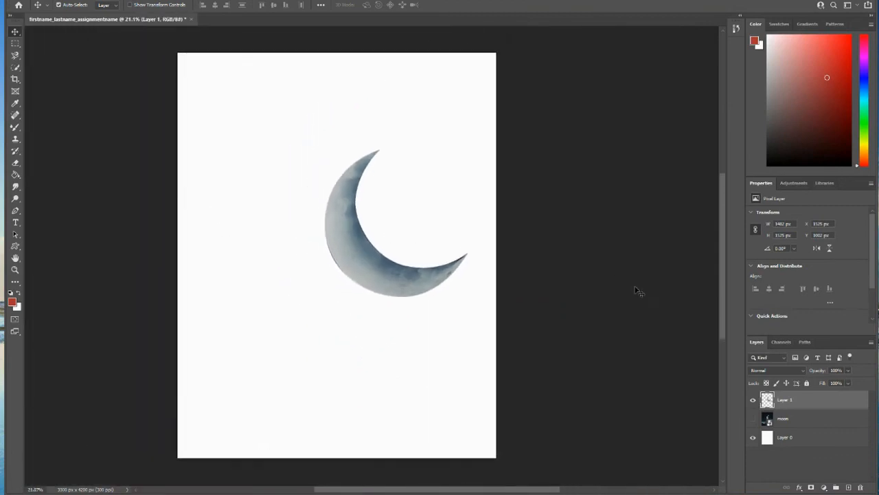